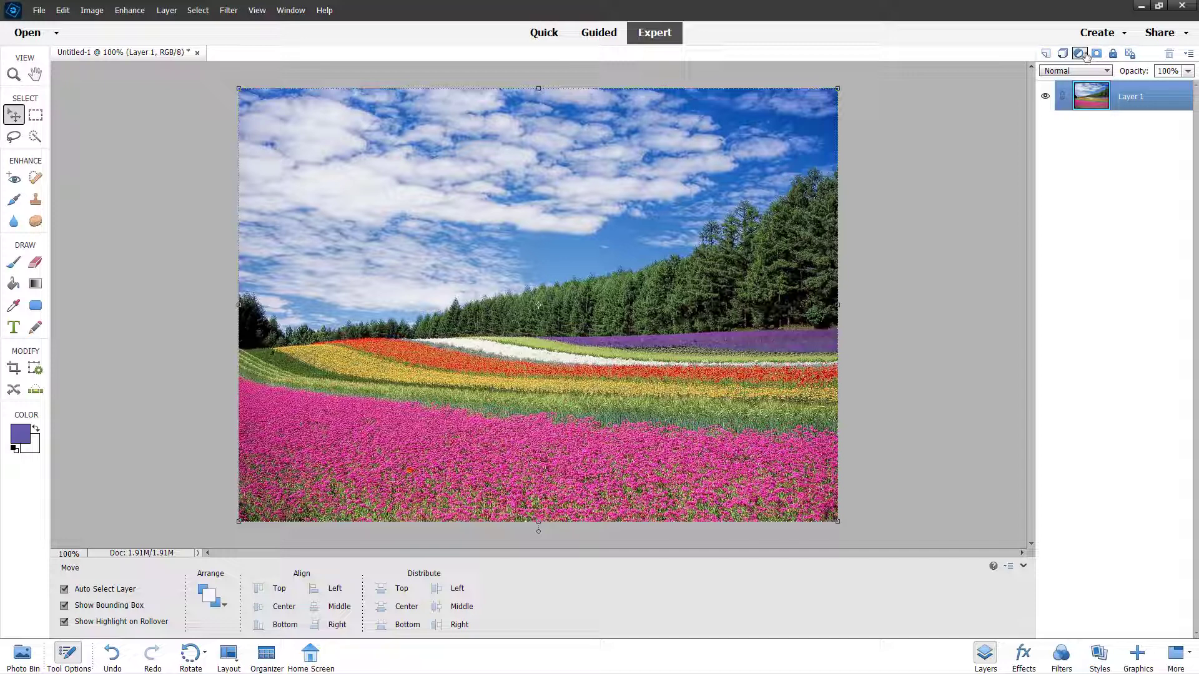
# - Add a Hue/Saturation adjustment layer above Layer 1 and set the Master hue to +38 and saturation to +35
pyautogui.click(984, 652)
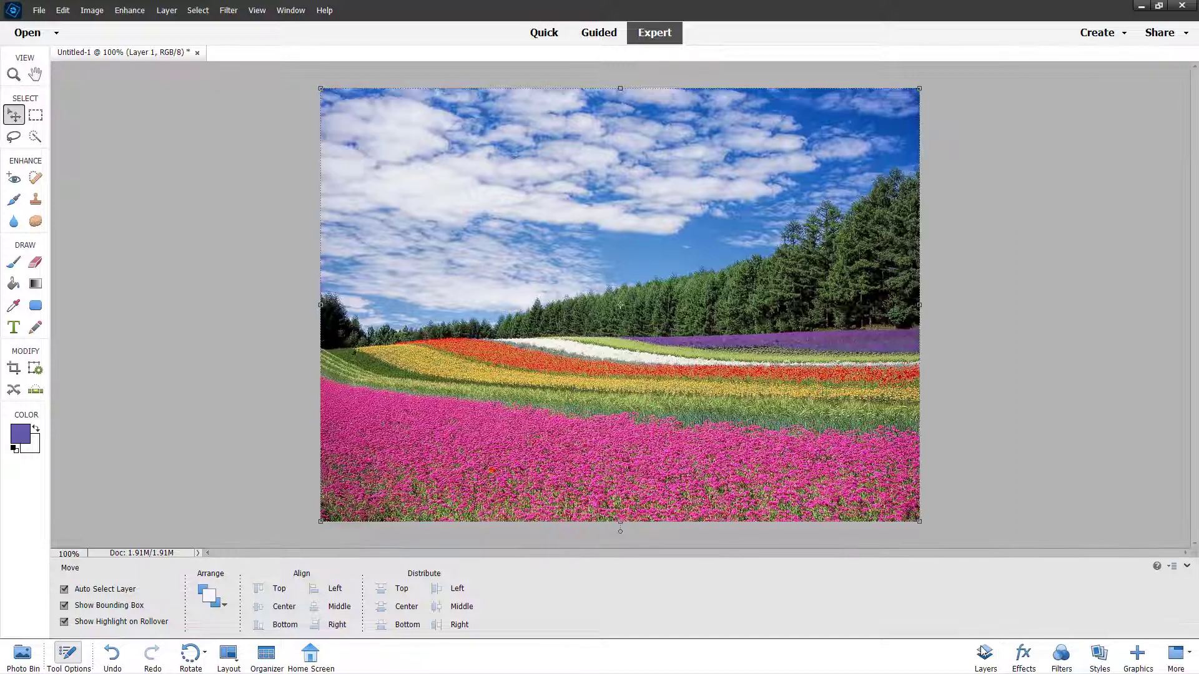
pyautogui.click(984, 653)
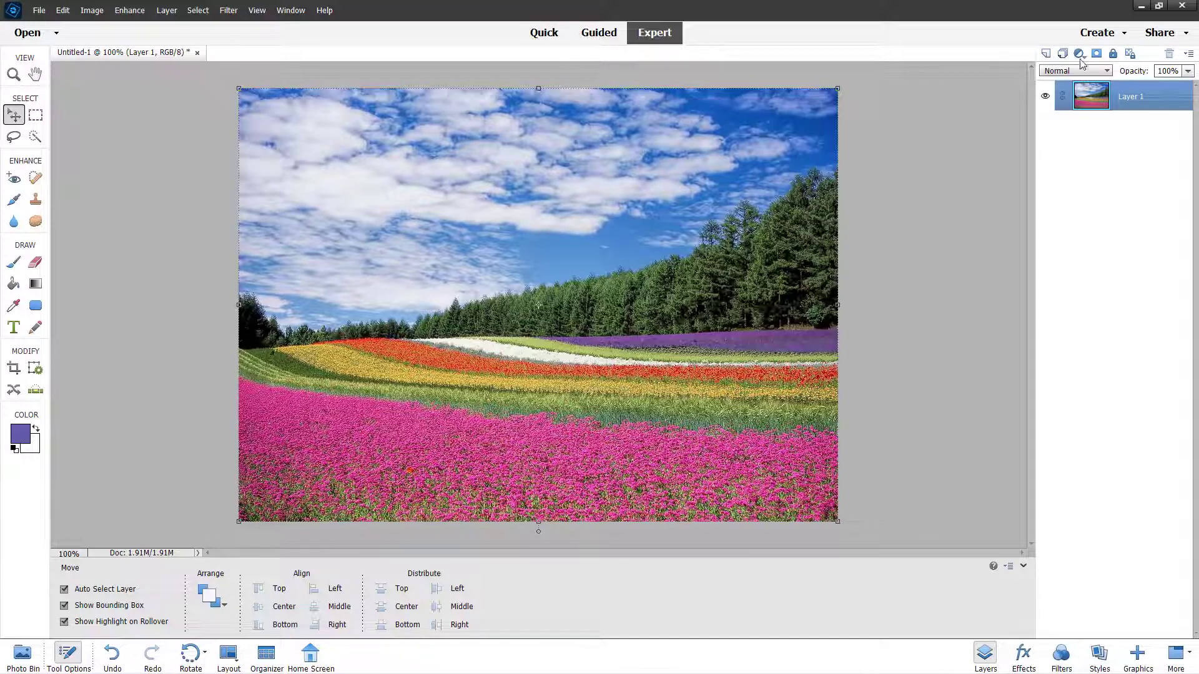
pyautogui.click(1079, 54)
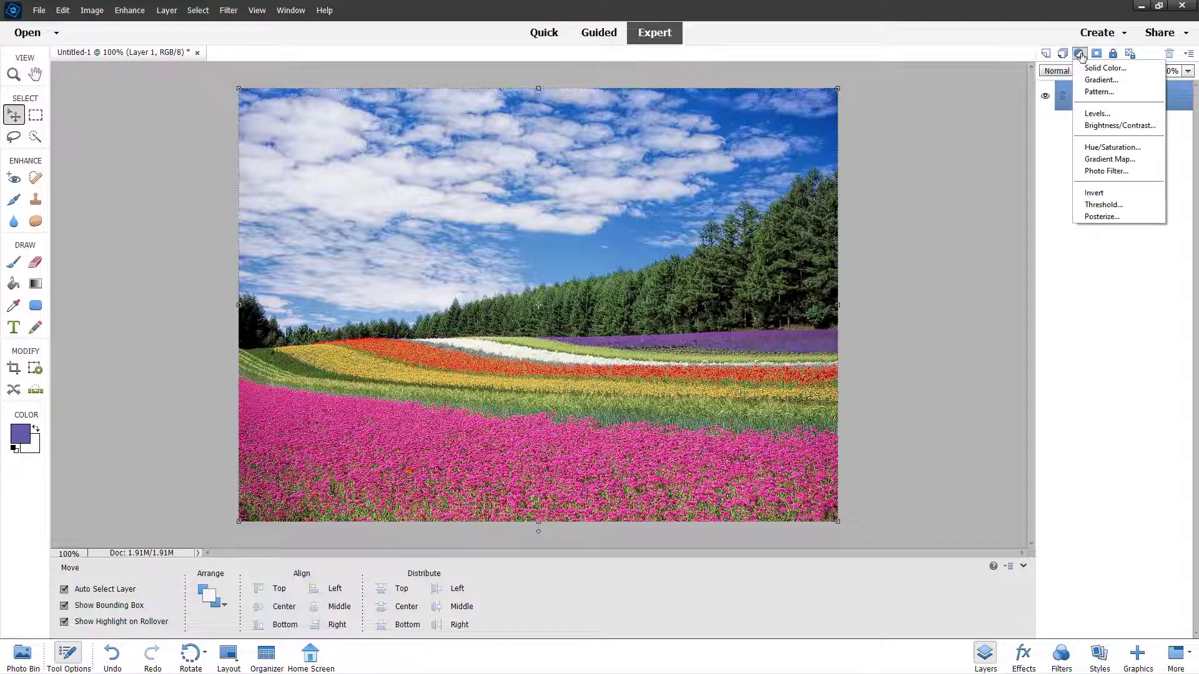
pyautogui.click(1124, 153)
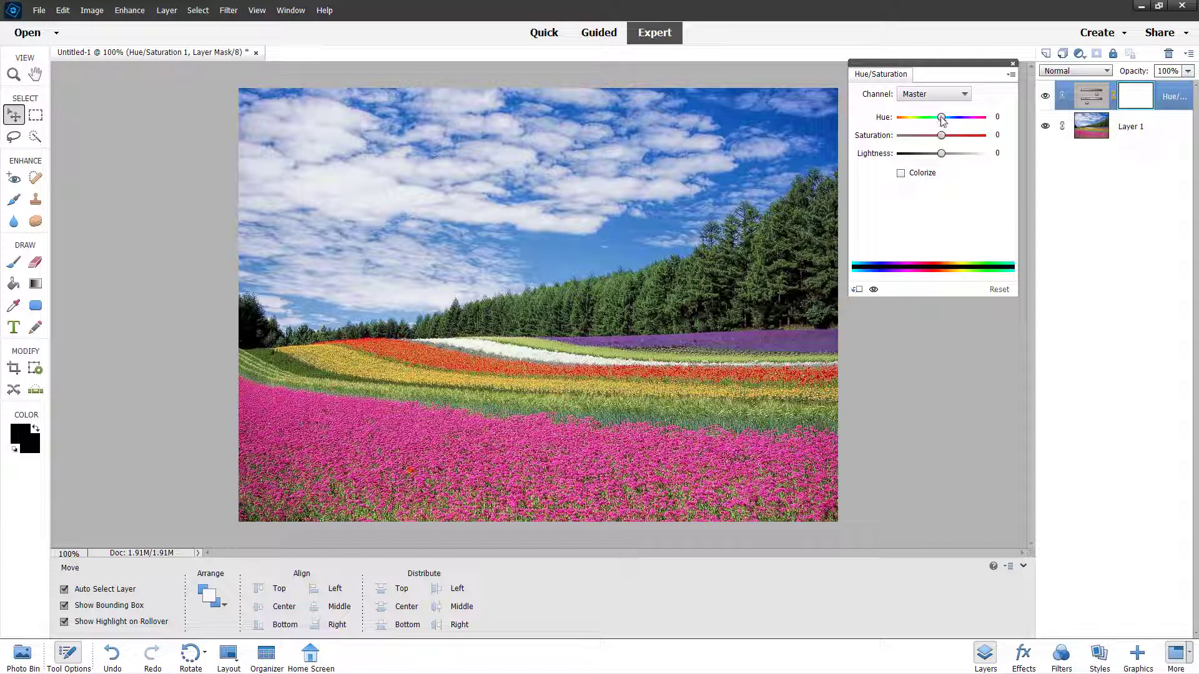
pyautogui.moveTo(942, 118); pyautogui.dragTo(943, 159)
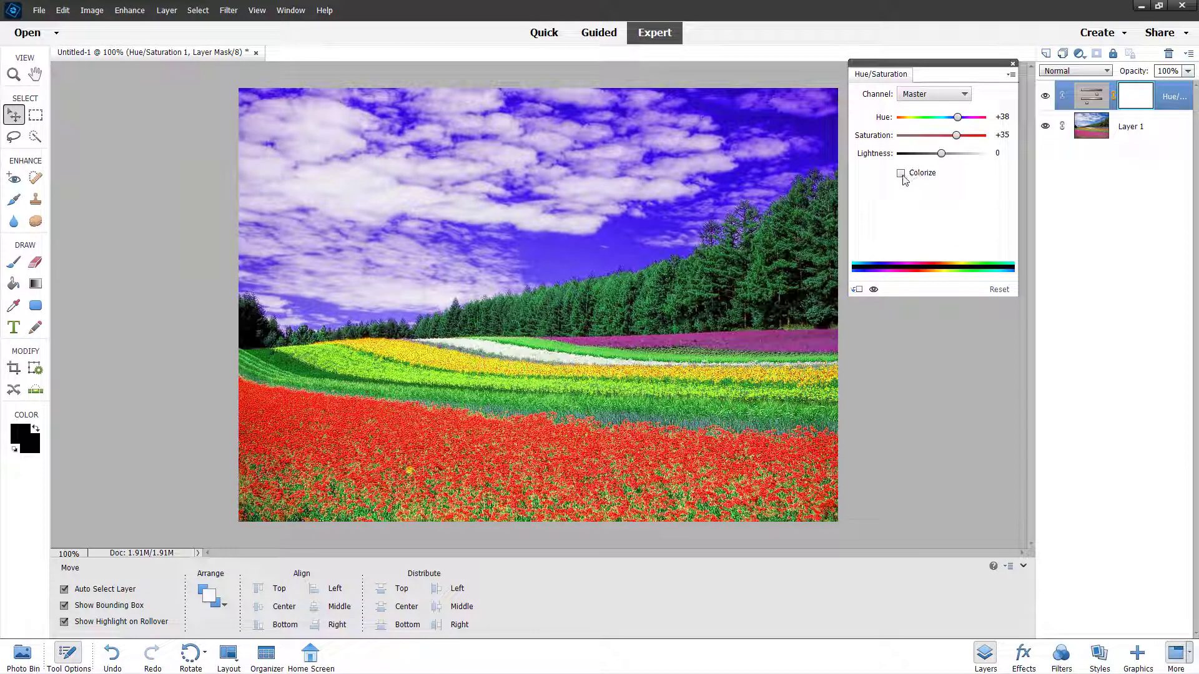
# - Try colorizing the whole image with hue 115 and saturation 57, and turn Colorize off again
pyautogui.click(901, 173)
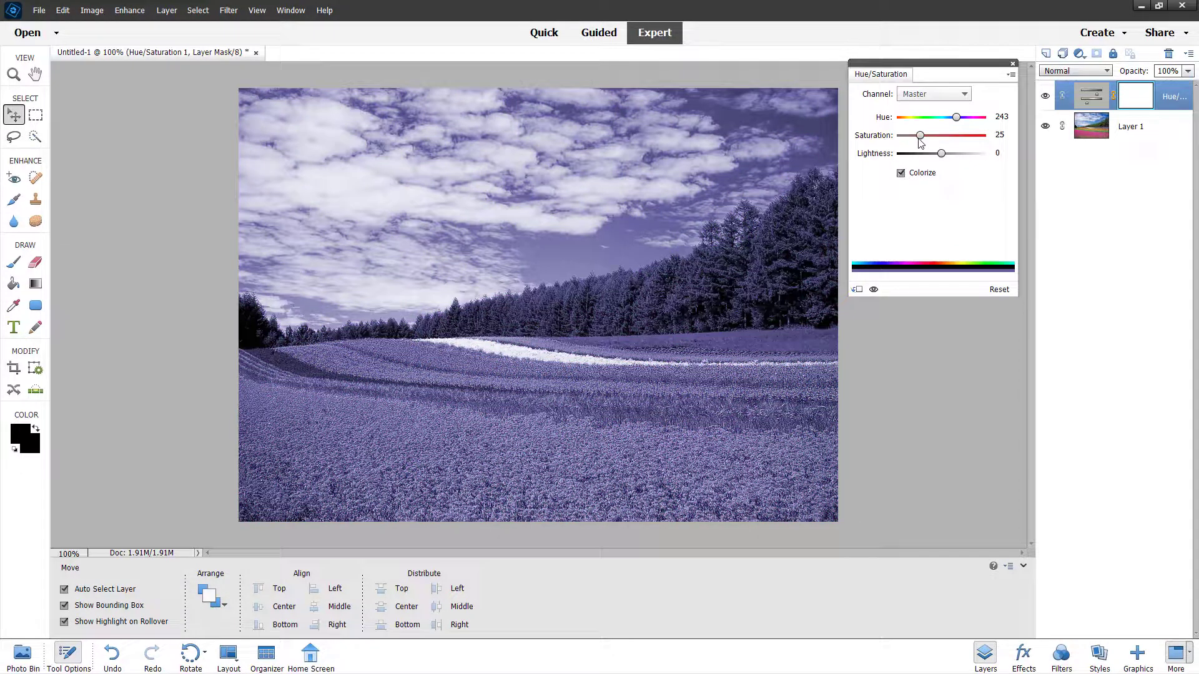
pyautogui.moveTo(920, 136)
pyautogui.mouseDown()
pyautogui.moveTo(947, 137)
pyautogui.moveTo(909, 137)
pyautogui.moveTo(960, 122)
pyautogui.moveTo(929, 125)
pyautogui.mouseUp()
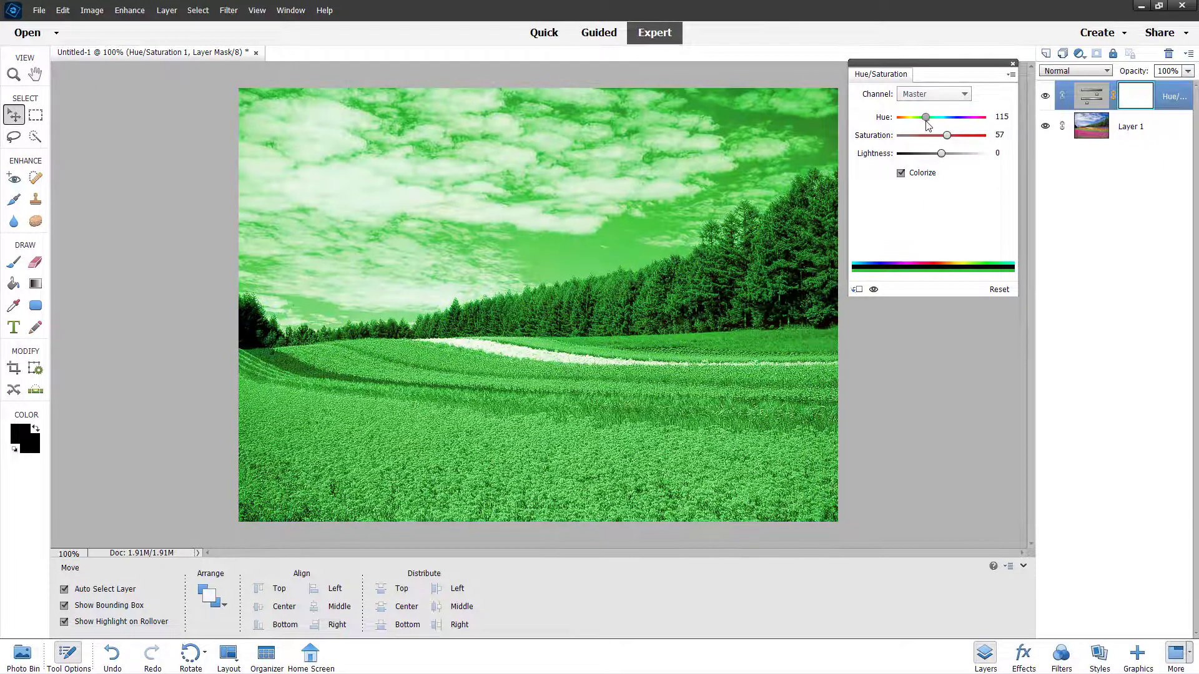
pyautogui.click(919, 180)
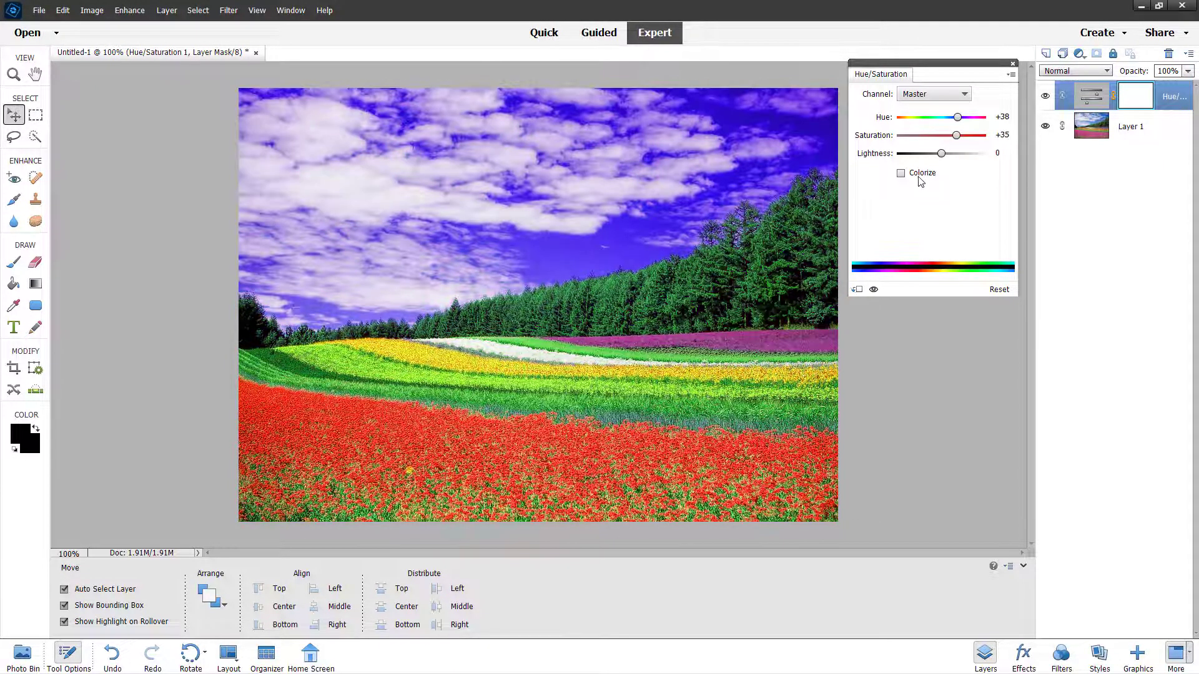
# - Switch the adjustment to the Reds channel and sample the foreground flower field as its color range
pyautogui.click(946, 100)
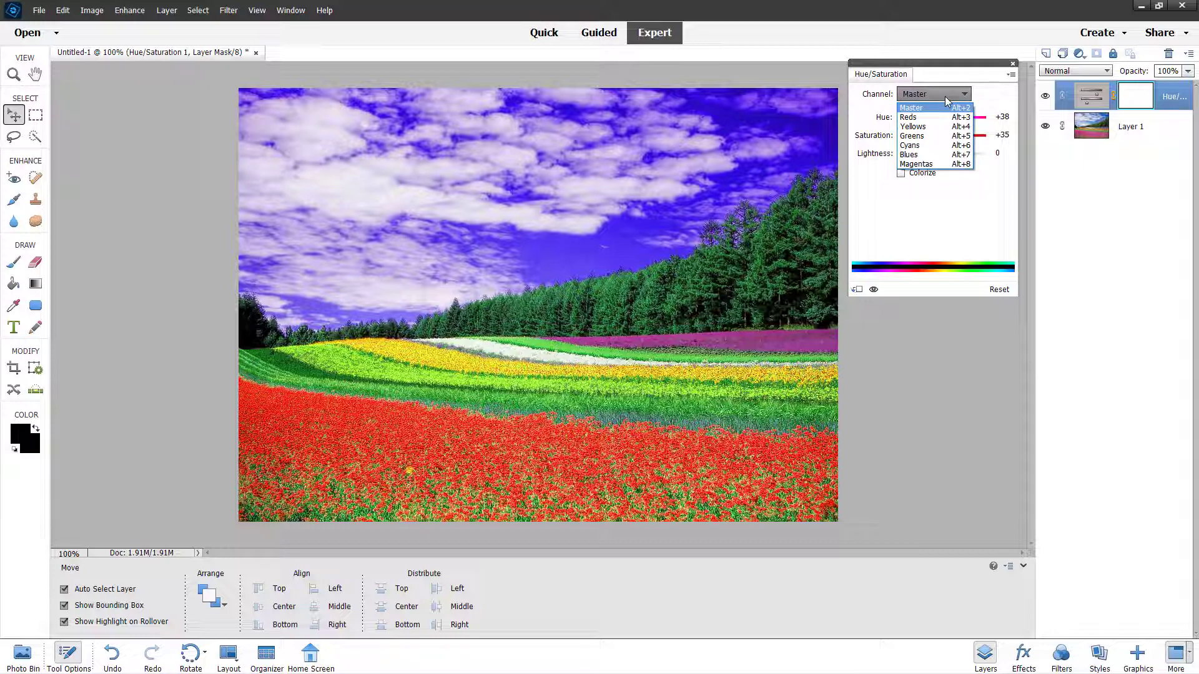
pyautogui.click(941, 116)
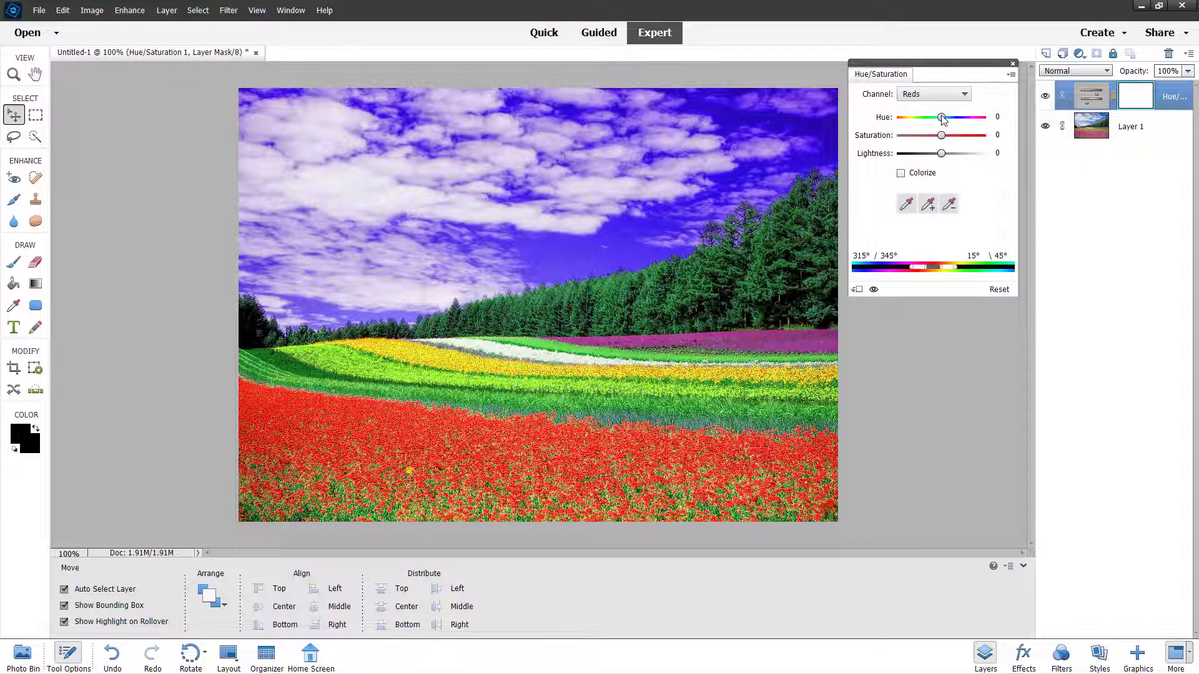
pyautogui.click(906, 204)
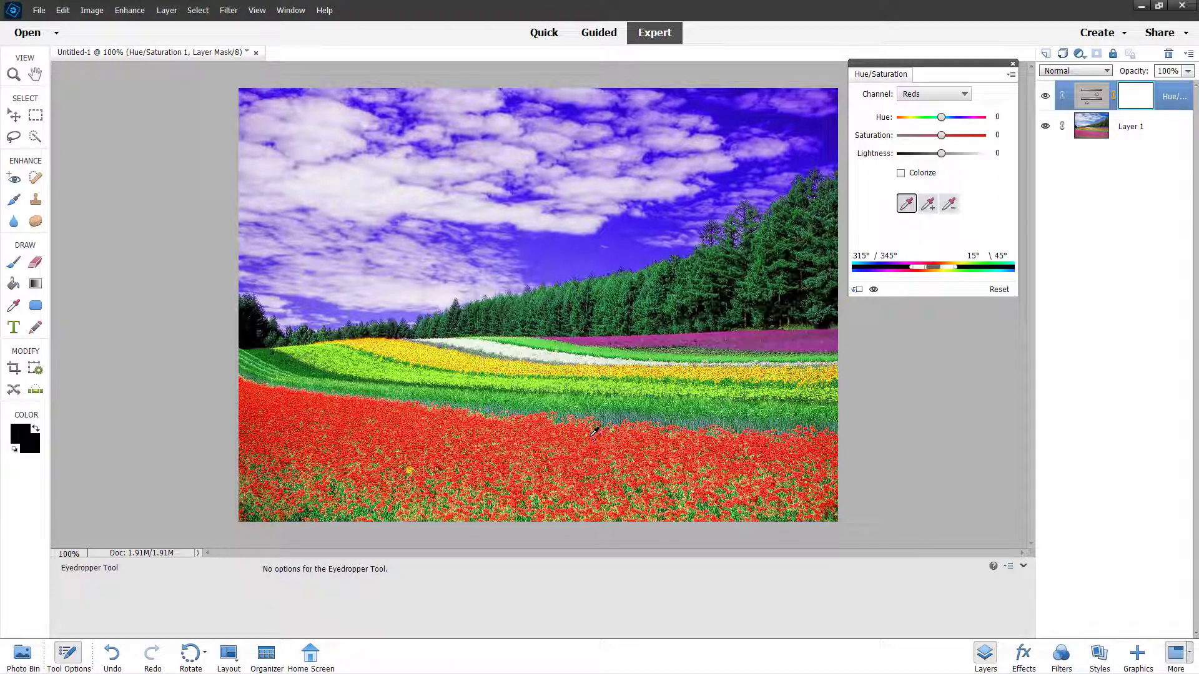
pyautogui.click(596, 430)
# - Refine the sampled flower field range to 278°/308° through 348°\19° and set its hue to +105
pyautogui.click(928, 204)
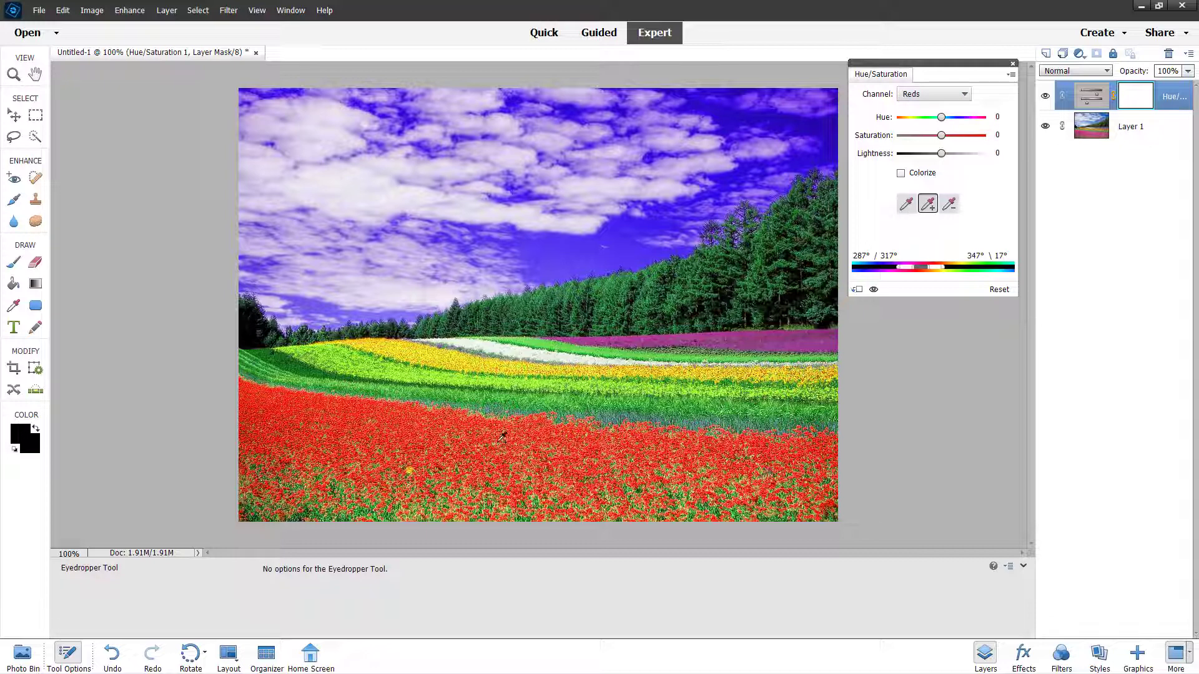
pyautogui.click(433, 413)
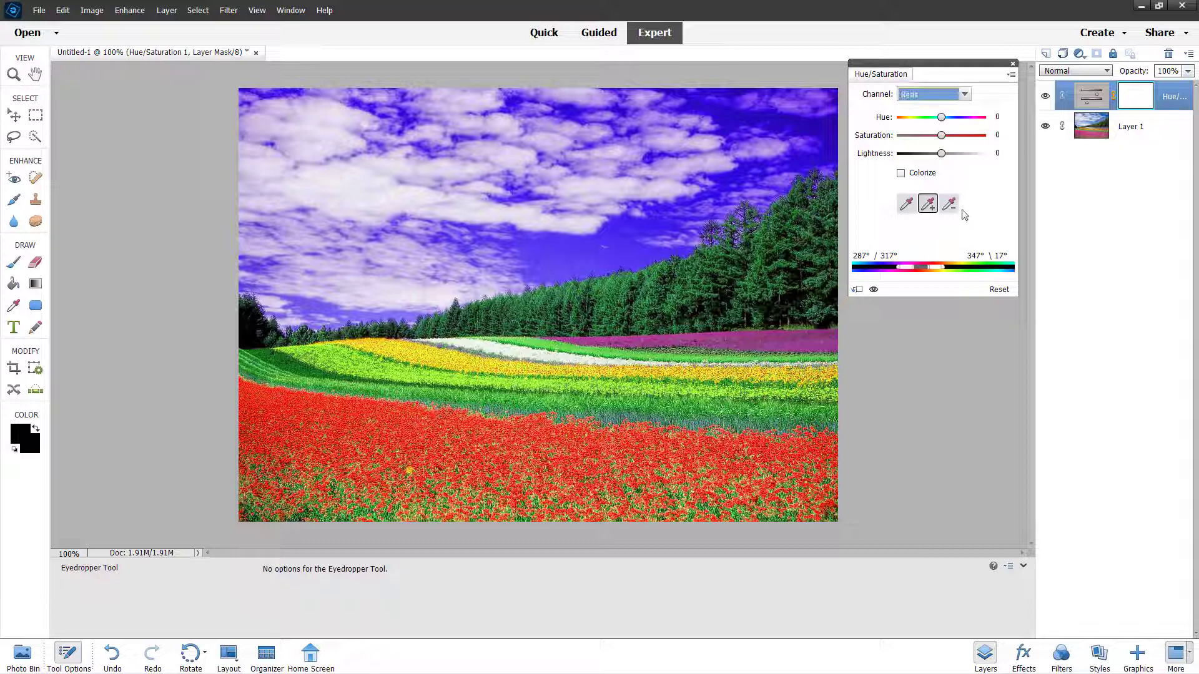
pyautogui.keyDown('alt'); pyautogui.click(643, 439); pyautogui.keyUp('alt')
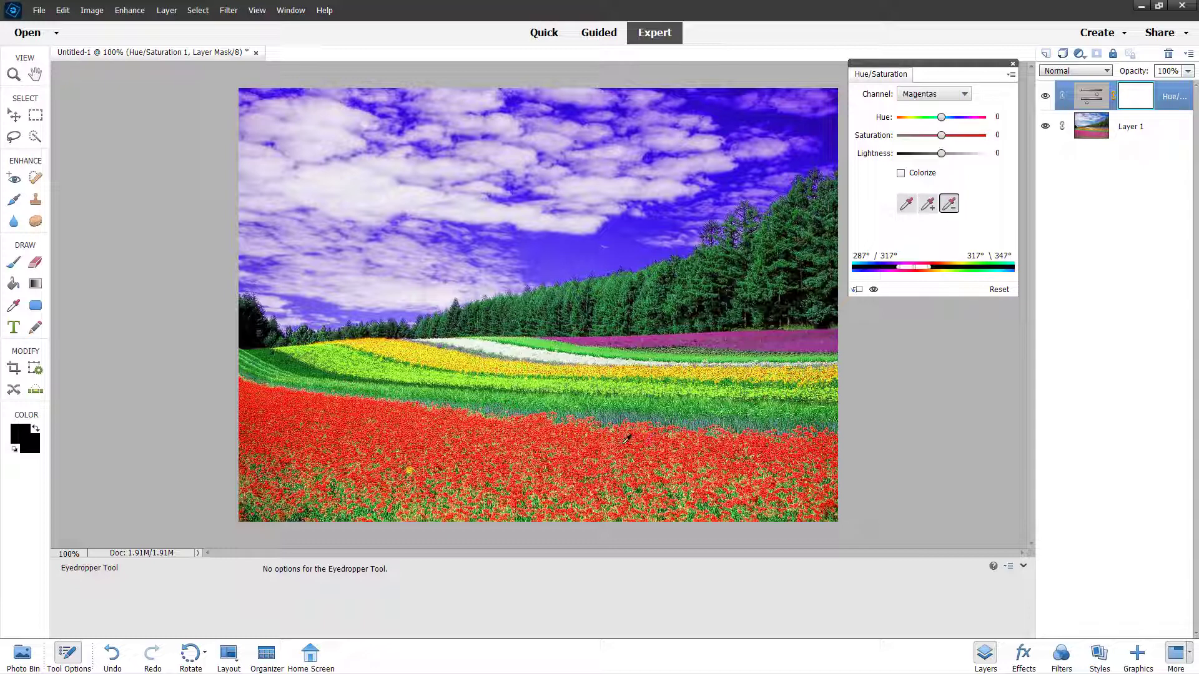
pyautogui.moveTo(923, 268)
pyautogui.mouseDown()
pyautogui.moveTo(939, 271)
pyautogui.moveTo(906, 267)
pyautogui.mouseUp()
pyautogui.moveTo(942, 118); pyautogui.dragTo(973, 130)
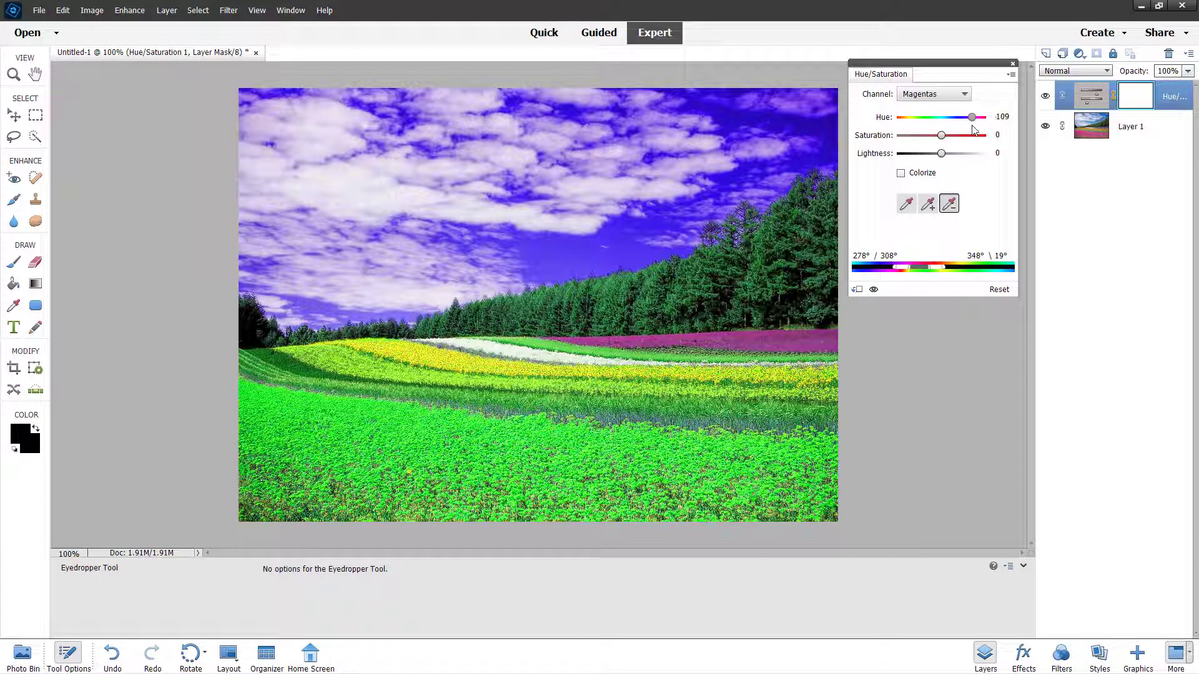
# - Retarget the Yellows channel to the flower band just below the white strip, setting hue to +19 and saturation to -12
pyautogui.click(950, 95)
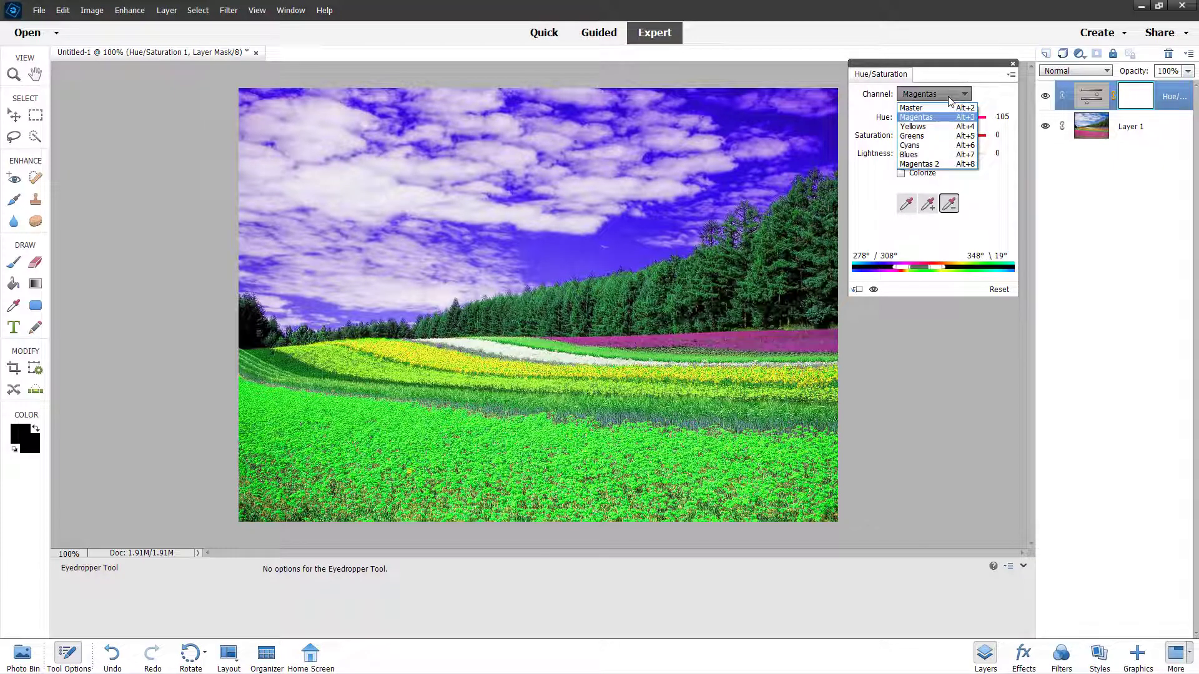
pyautogui.click(925, 127)
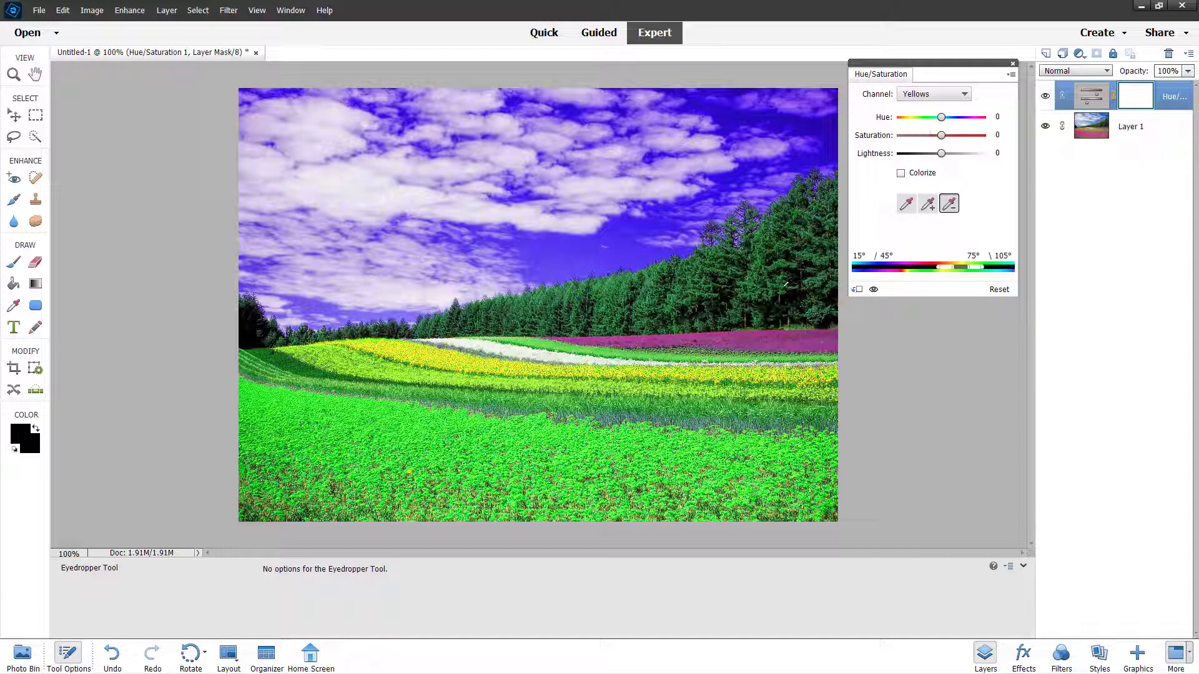
pyautogui.click(906, 204)
pyautogui.click(441, 347)
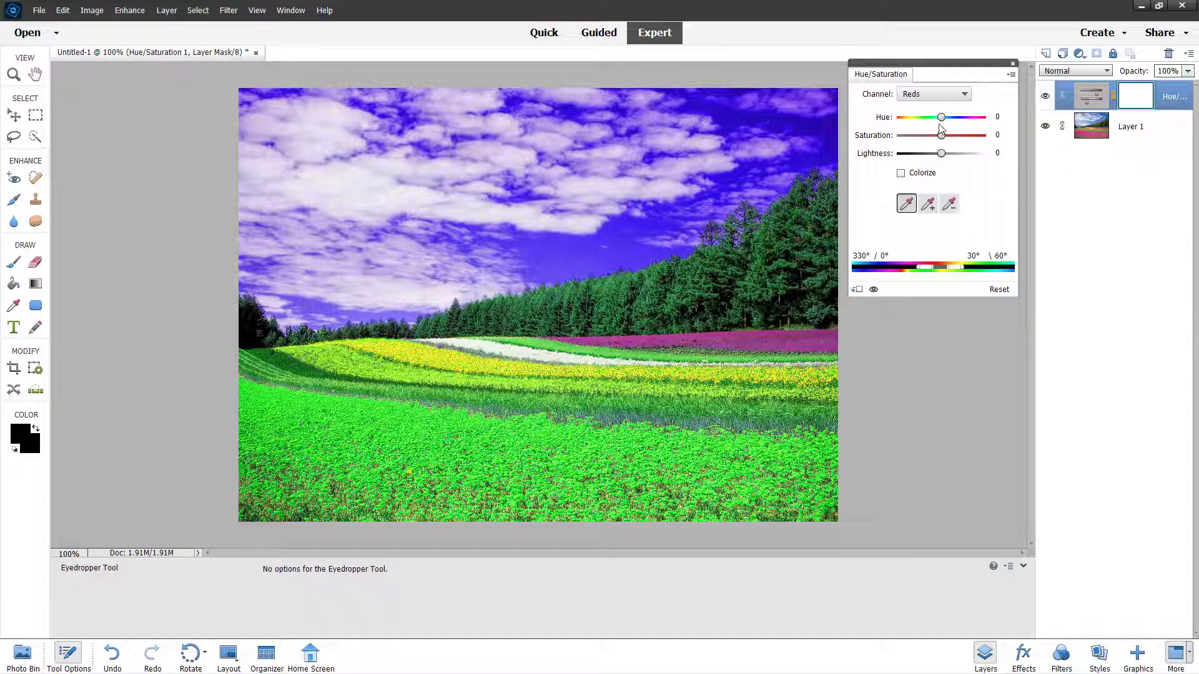
pyautogui.moveTo(941, 118); pyautogui.dragTo(936, 153)
# - Retarget the Blues channel to the purple flower strip below the trees, setting hue to -180 and saturation to -32
pyautogui.click(940, 94)
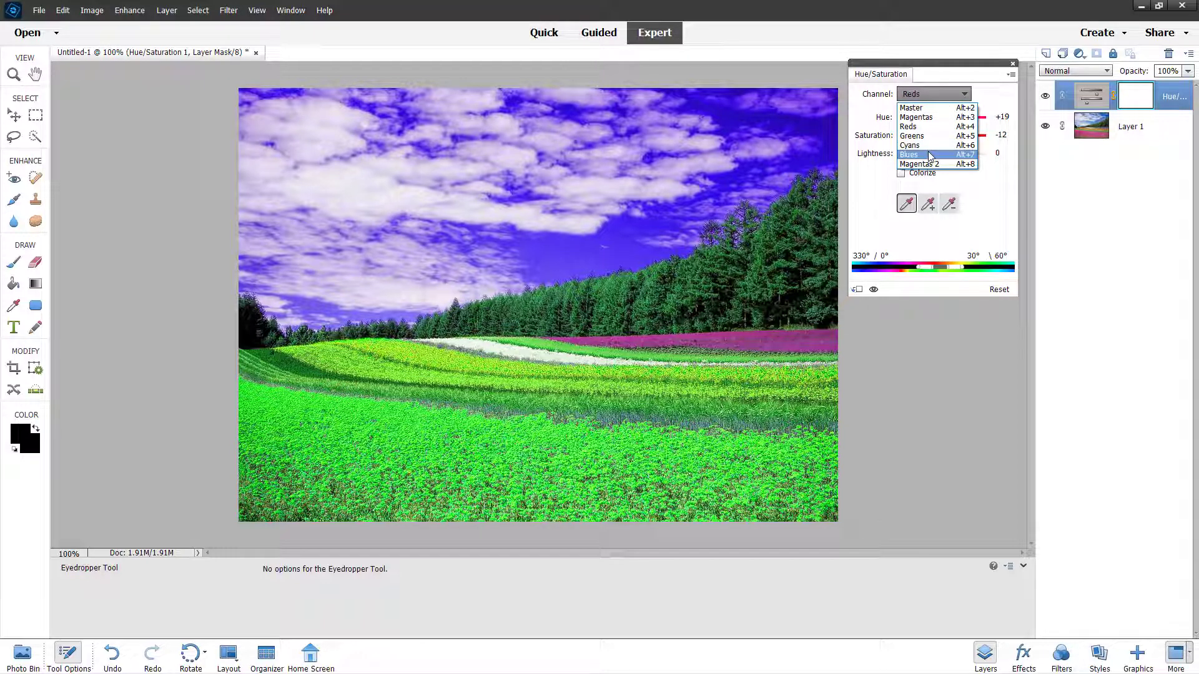
pyautogui.click(929, 155)
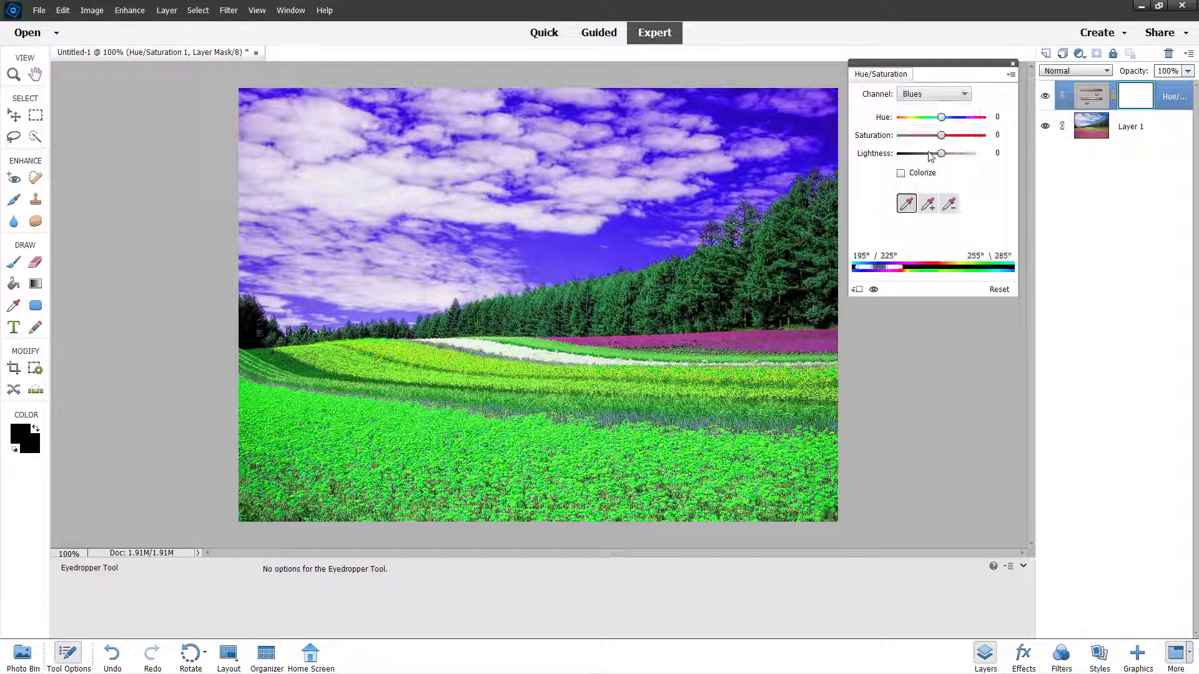
pyautogui.click(711, 335)
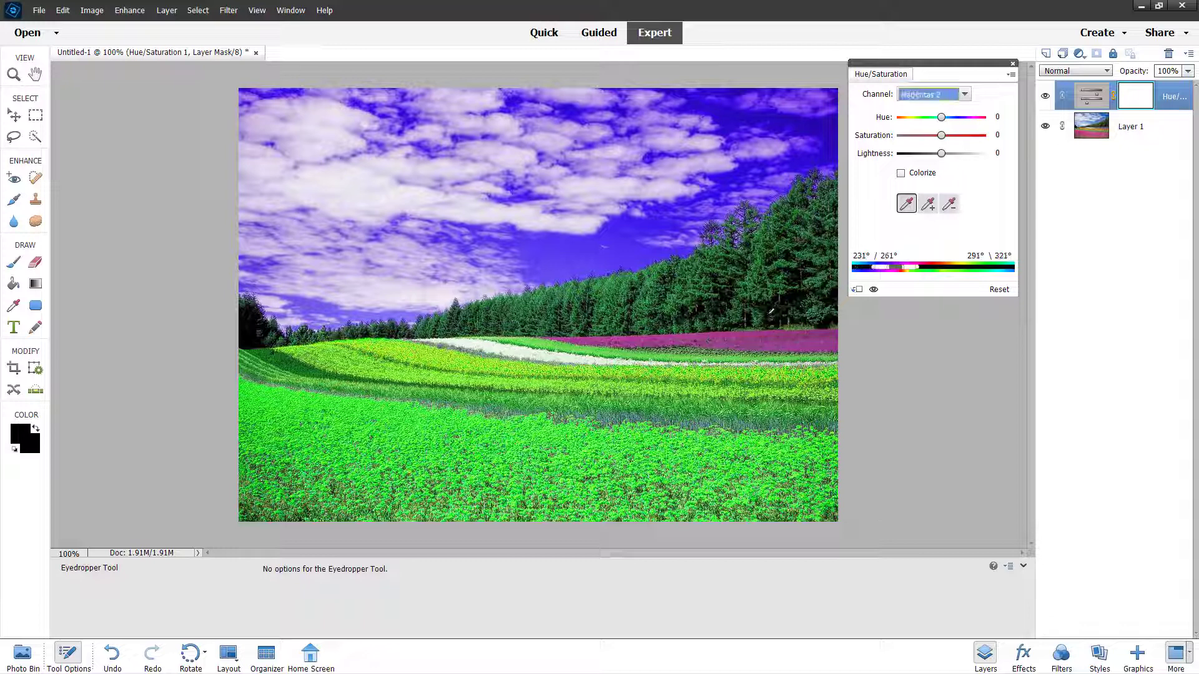
pyautogui.click(941, 136)
pyautogui.moveTo(933, 138); pyautogui.dragTo(888, 133)
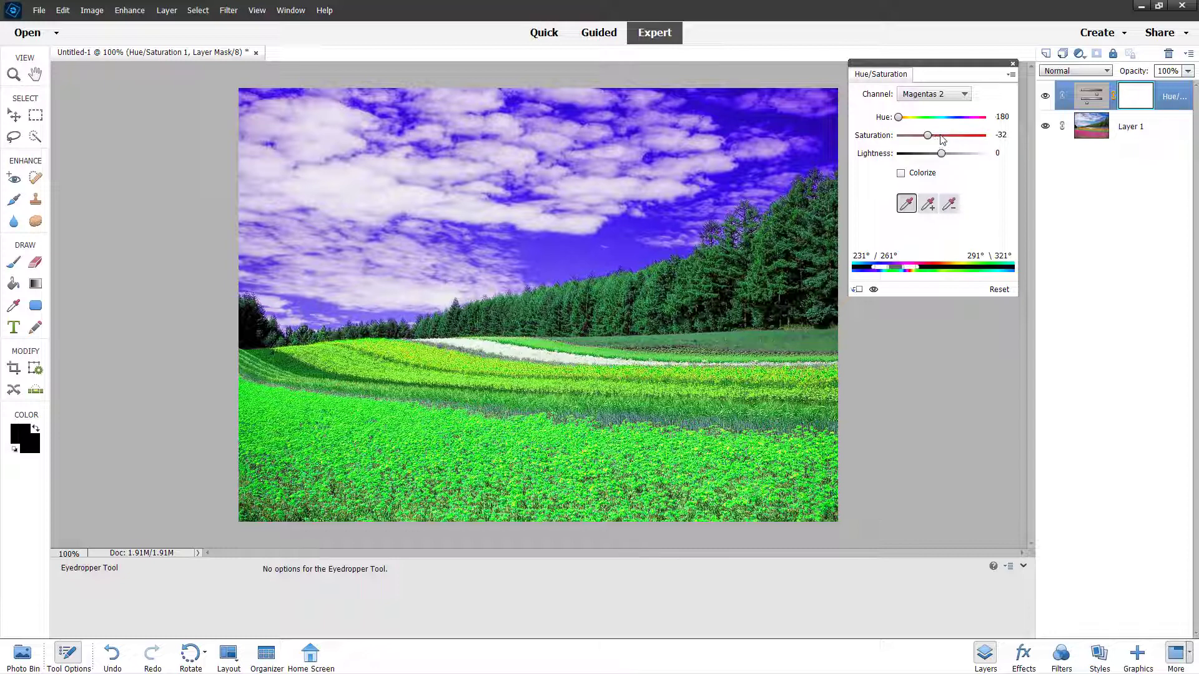
# - Retarget the Cyans channel to the sampled sky color and set its hue and saturation to -36
pyautogui.click(948, 97)
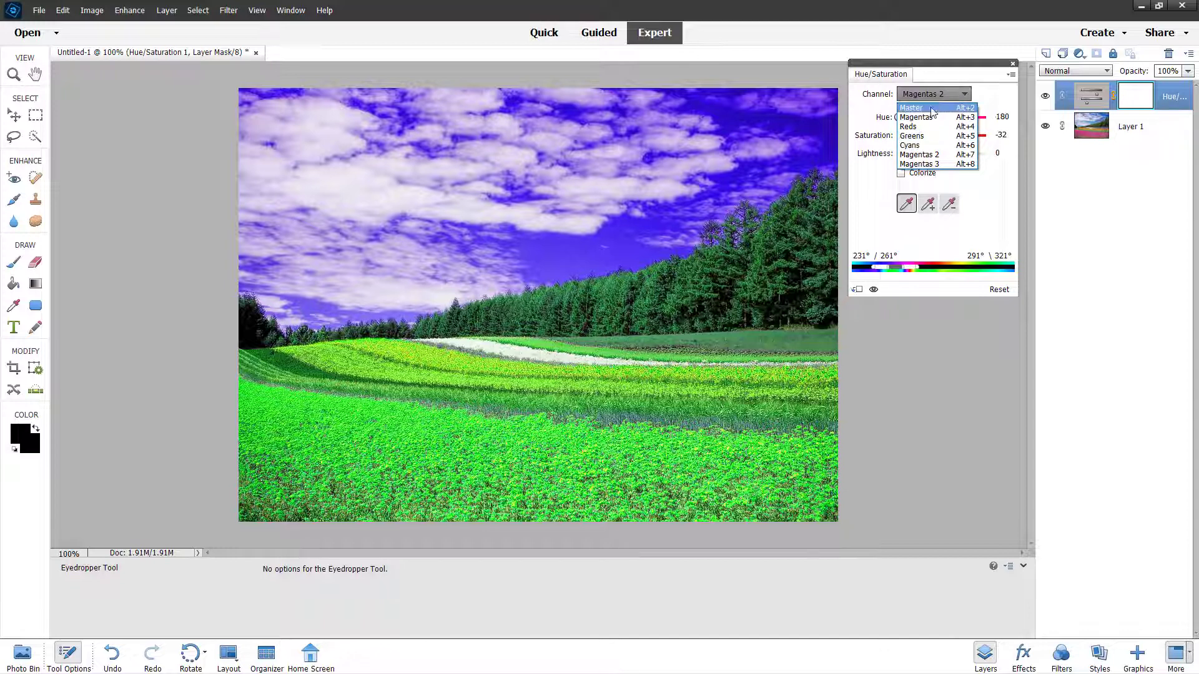
pyautogui.click(921, 145)
pyautogui.click(725, 113)
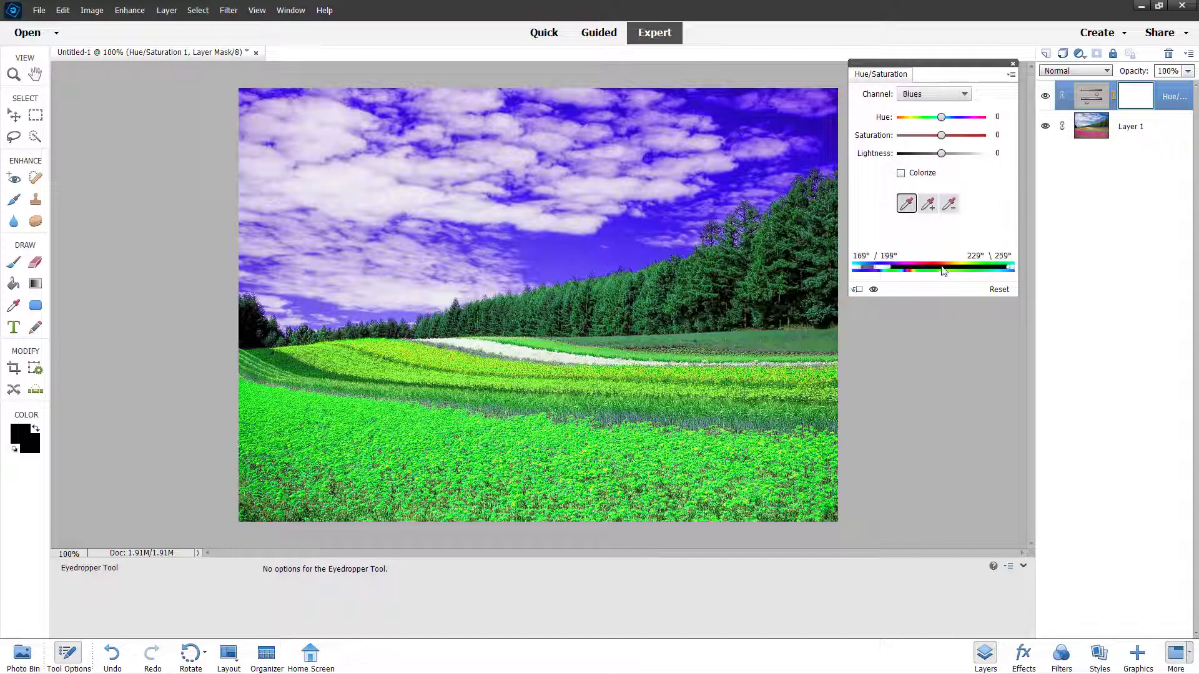
pyautogui.moveTo(943, 121); pyautogui.dragTo(926, 146)
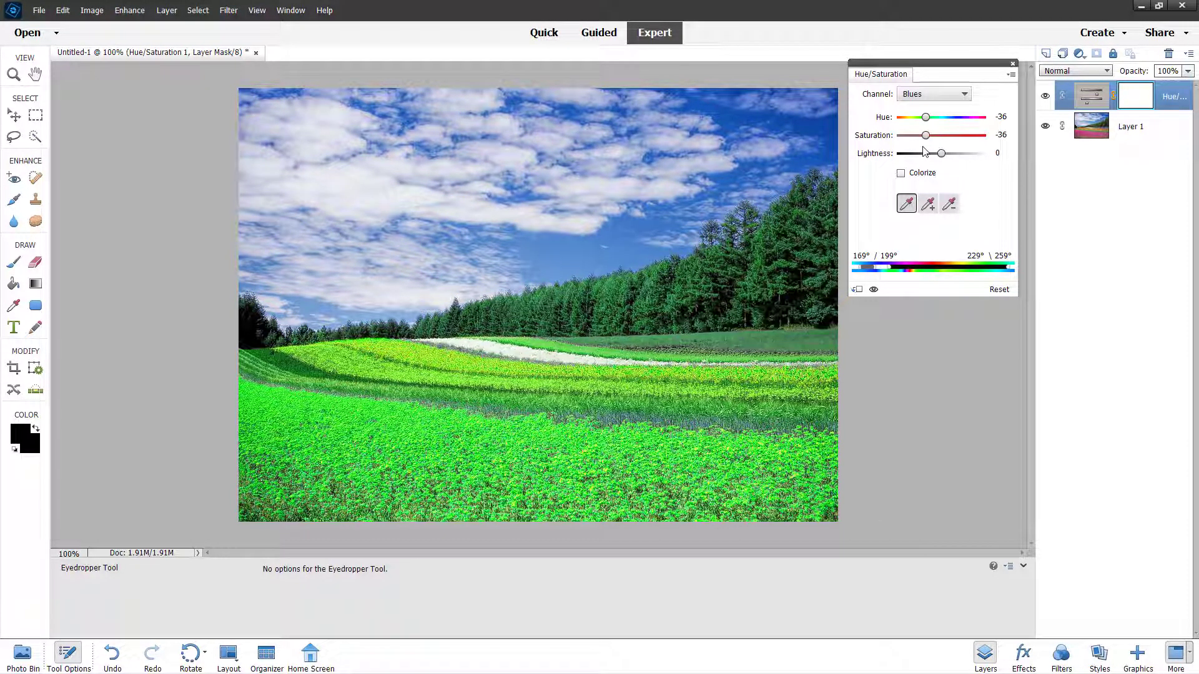
# - Preview the Colorize effect and compare the image with and without the Hue/Saturation layer, leaving Colorize off and the layer shown
pyautogui.click(901, 173)
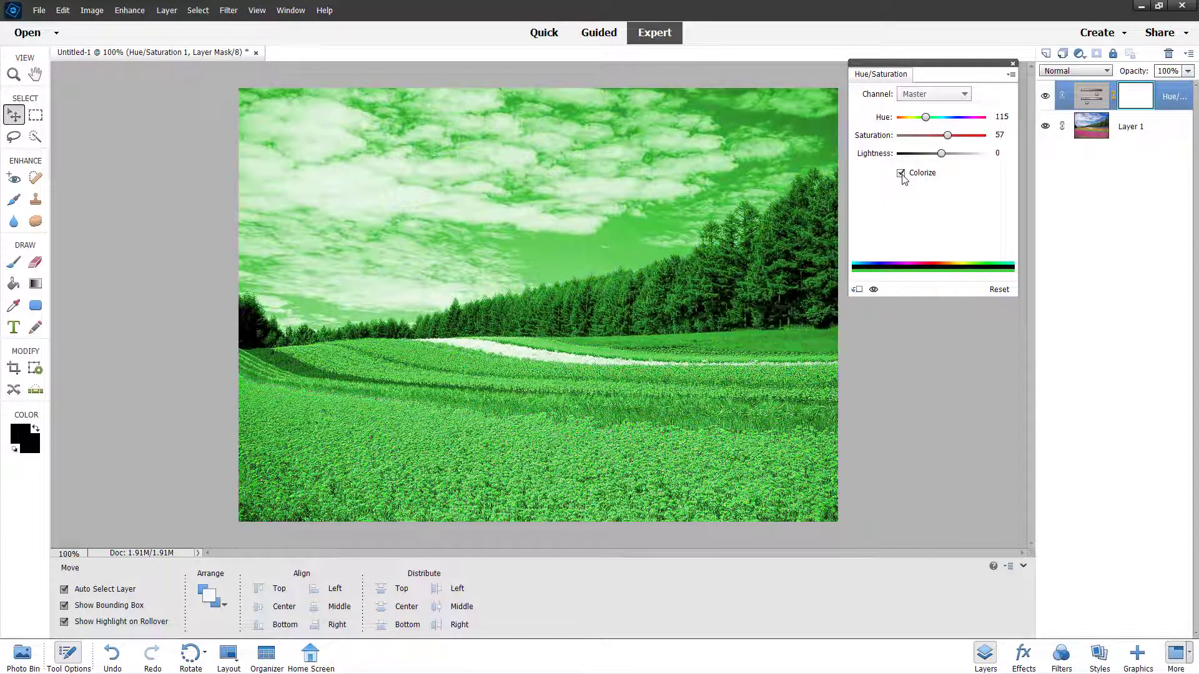
pyautogui.click(901, 173)
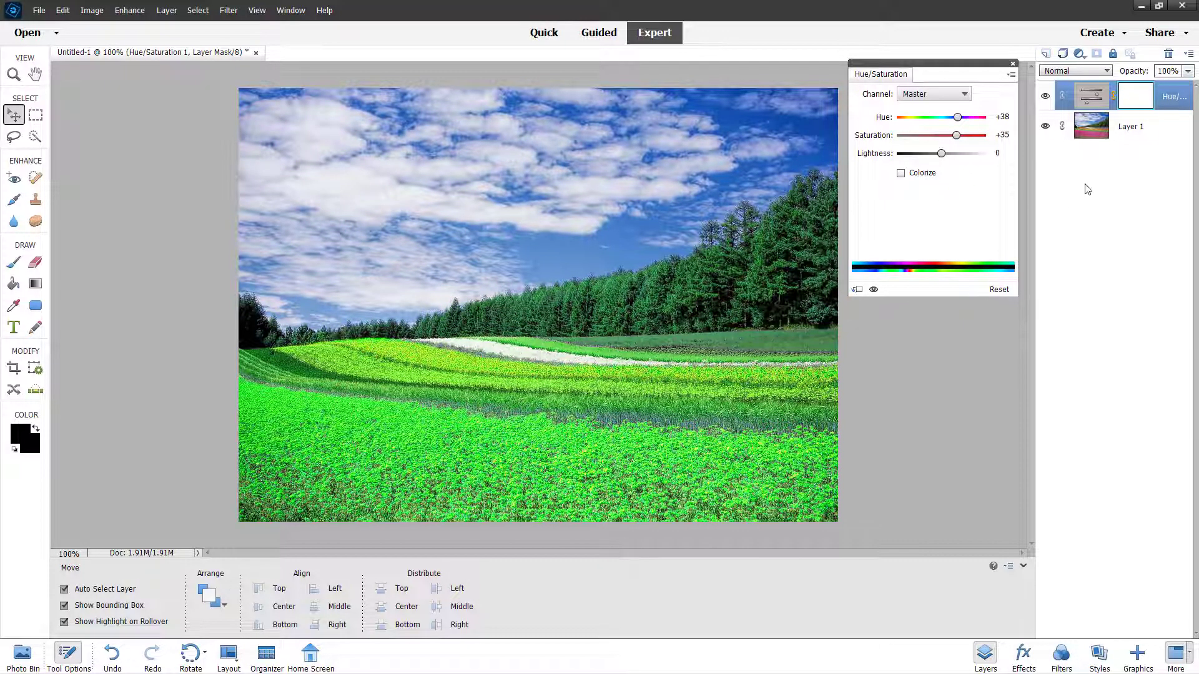
pyautogui.click(1046, 96)
pyautogui.click(1046, 97)
pyautogui.click(1046, 97)
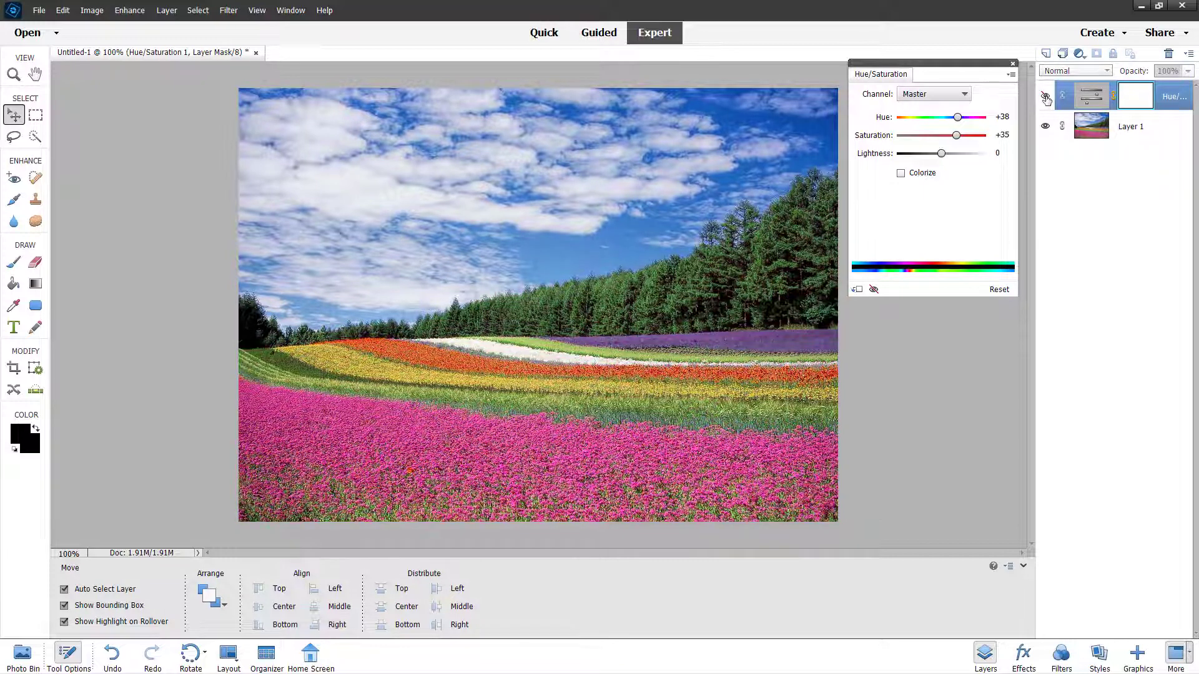
pyautogui.click(1046, 97)
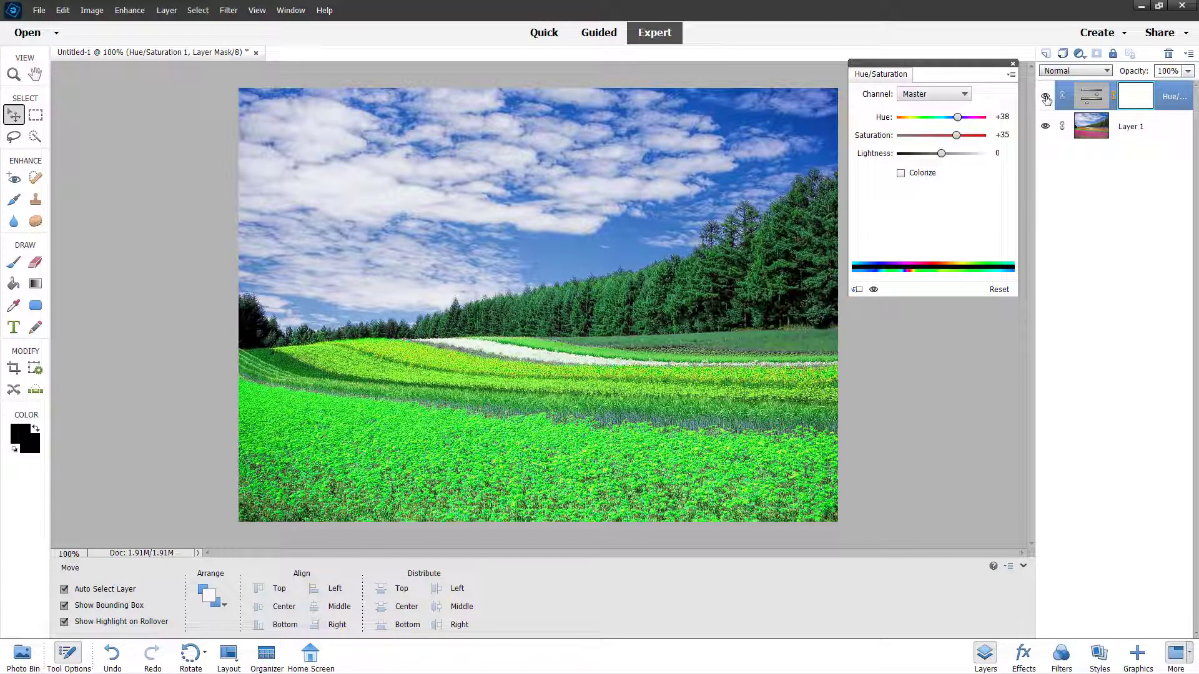
pyautogui.click(1046, 97)
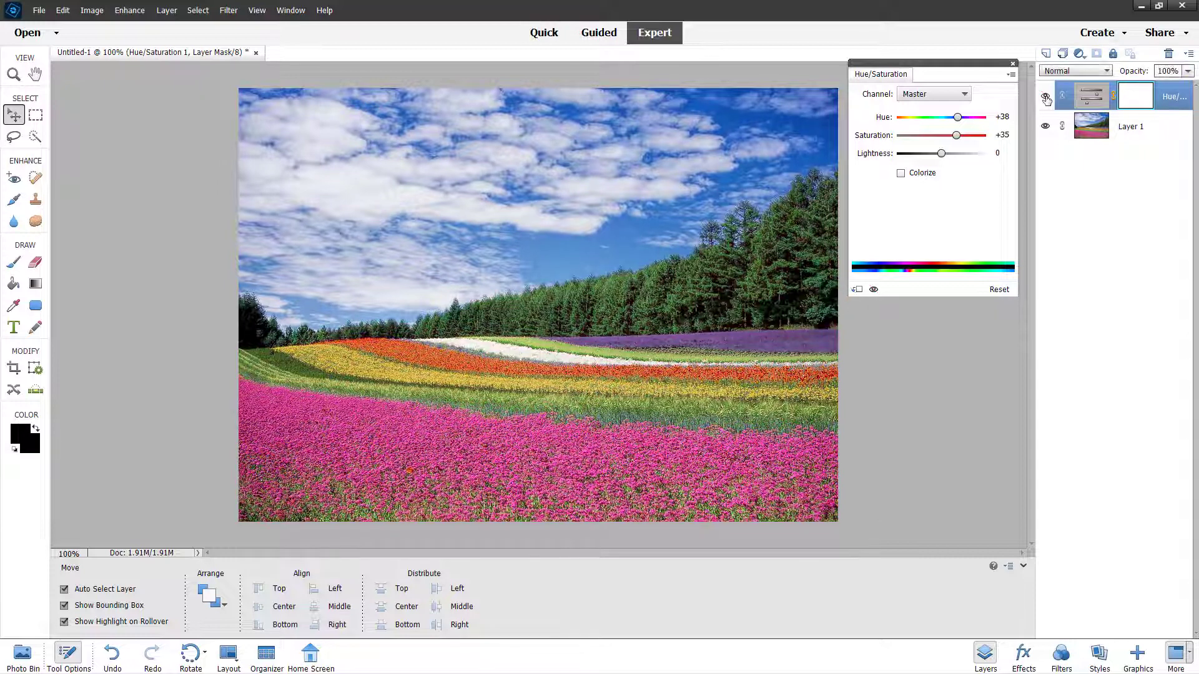
pyautogui.click(1046, 97)
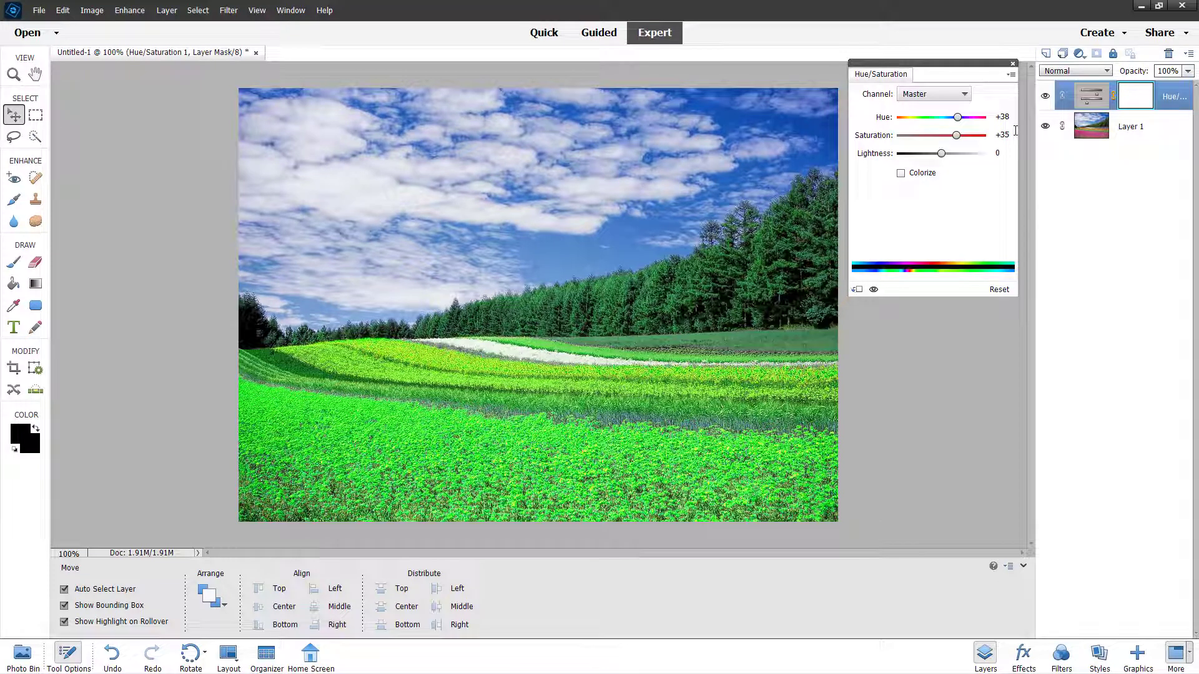
# - Retarget the Greens channel to the yellow-green flower band just below the white strip, setting hue to -32 and lightness to +100
pyautogui.click(935, 94)
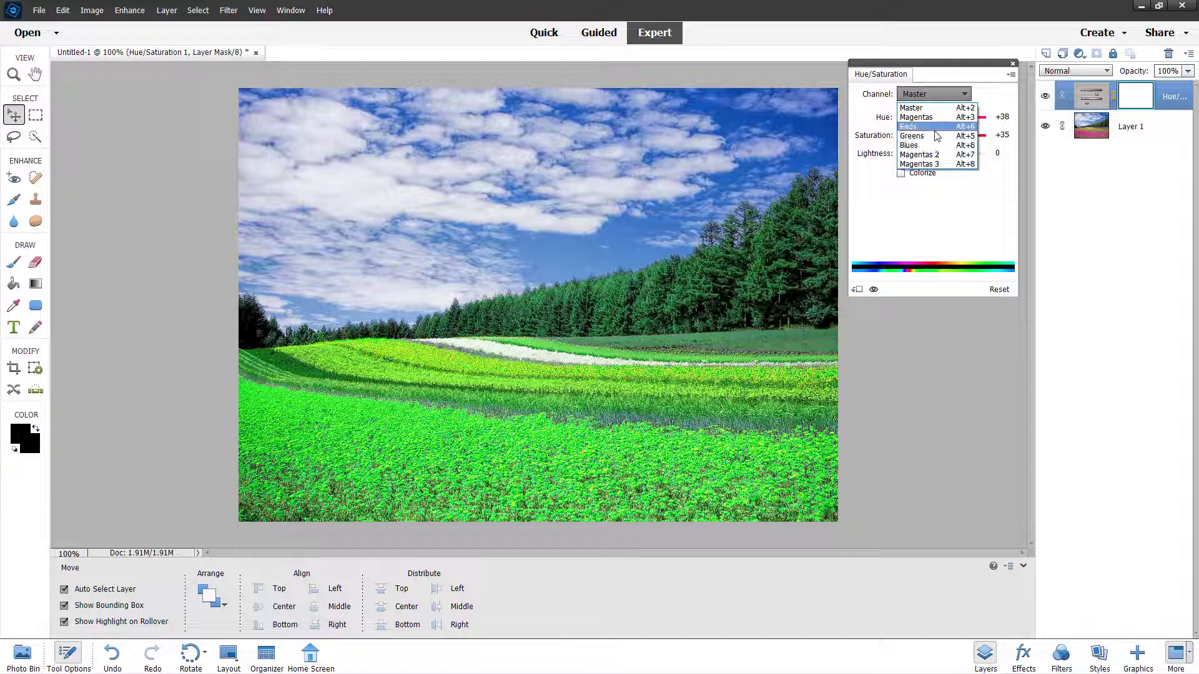
pyautogui.click(936, 135)
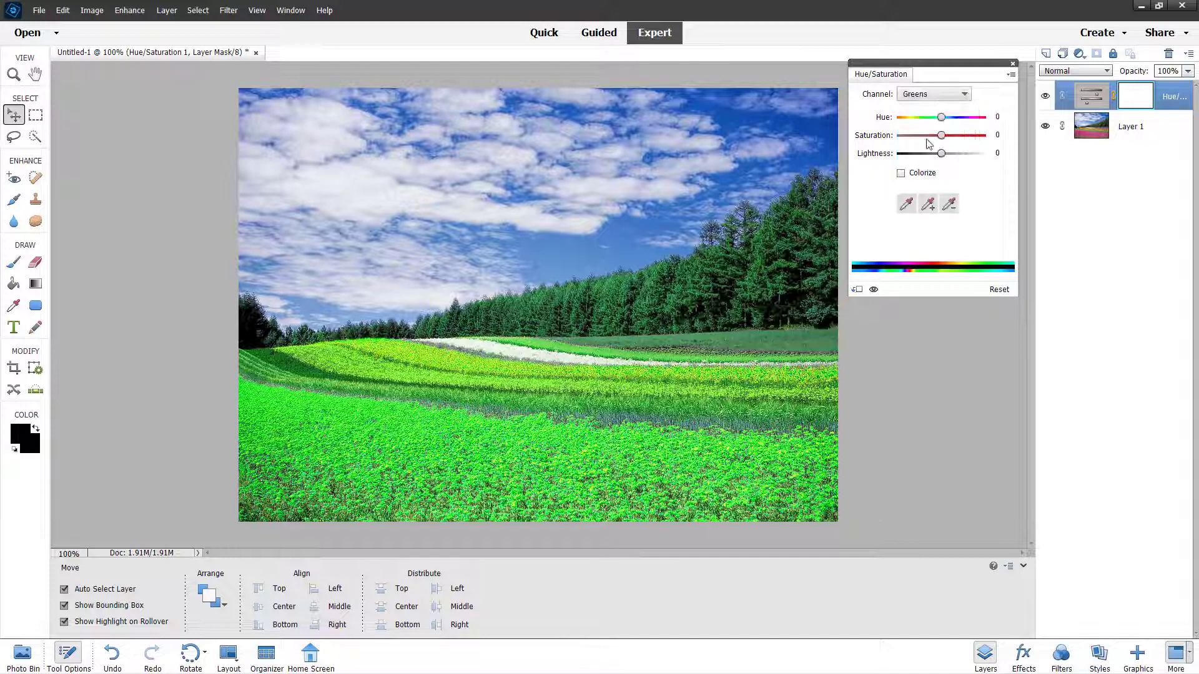
pyautogui.click(906, 204)
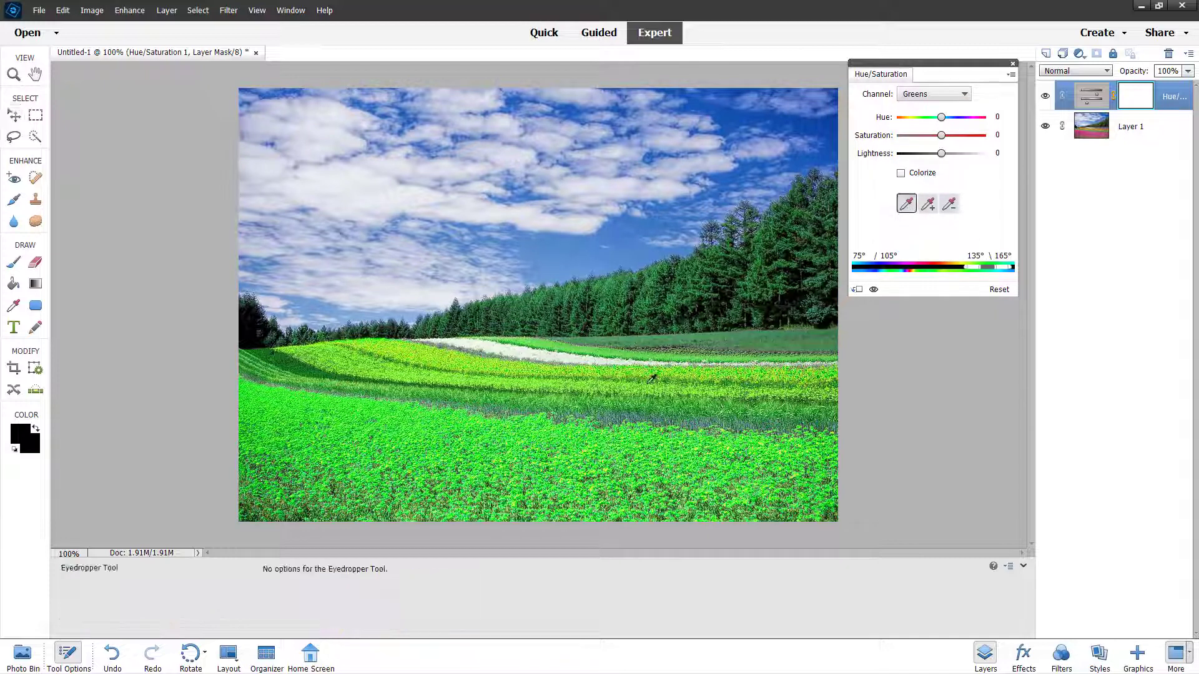
pyautogui.click(642, 371)
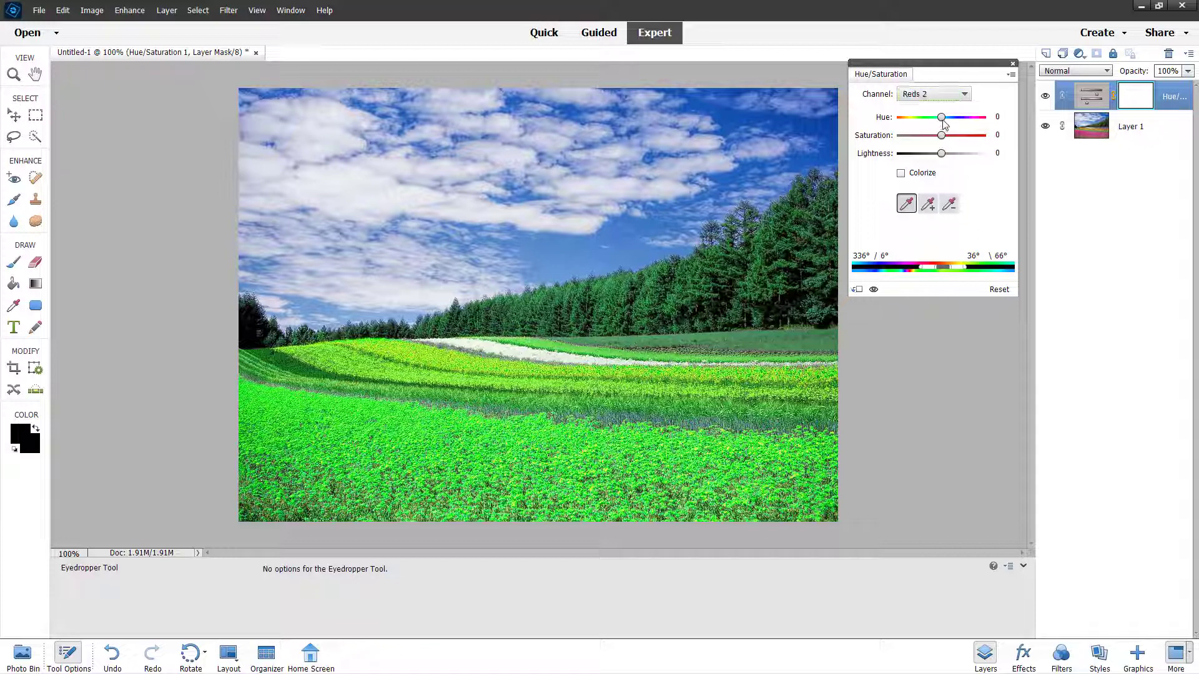
pyautogui.moveTo(941, 118); pyautogui.dragTo(1060, 153)
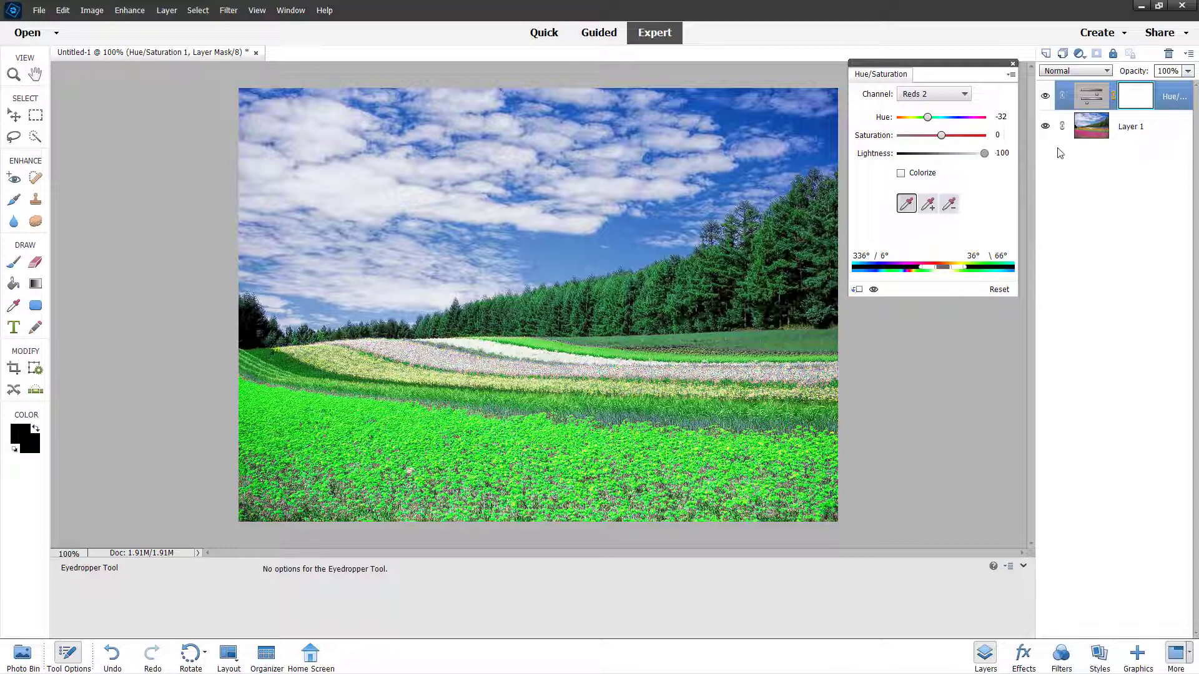
# - Raise the lightness of the Magentas channel to +100 to whiten the foreground flowers
pyautogui.click(931, 94)
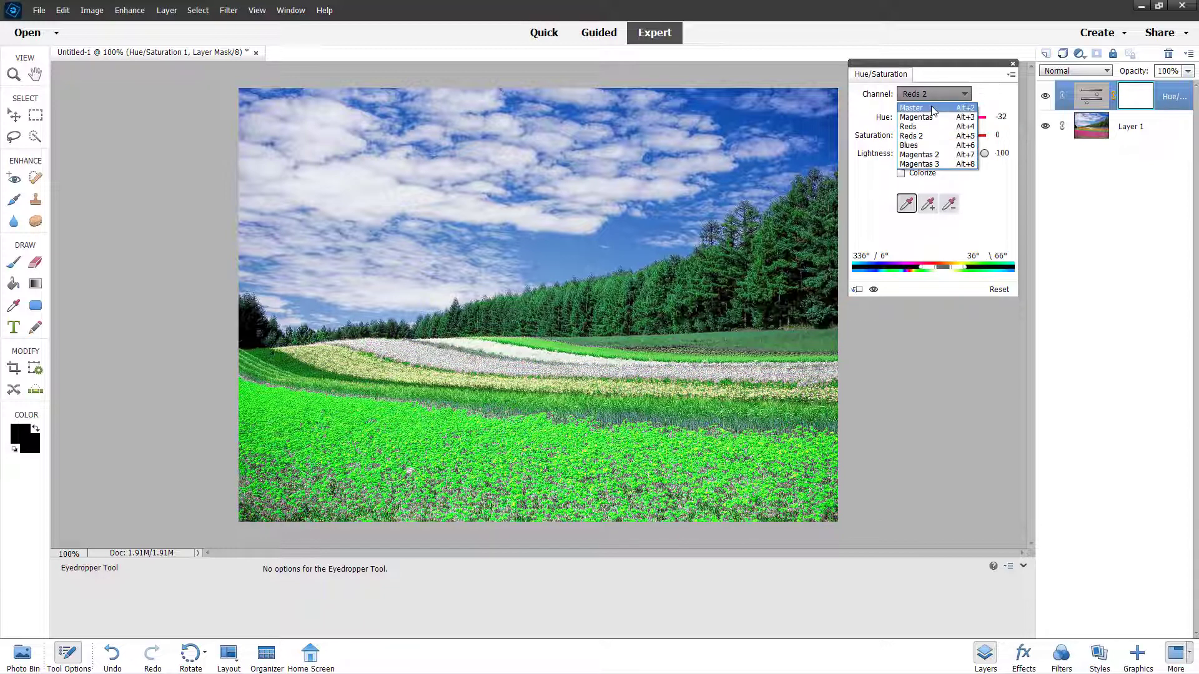
pyautogui.click(932, 118)
pyautogui.moveTo(941, 154); pyautogui.dragTo(1032, 156)
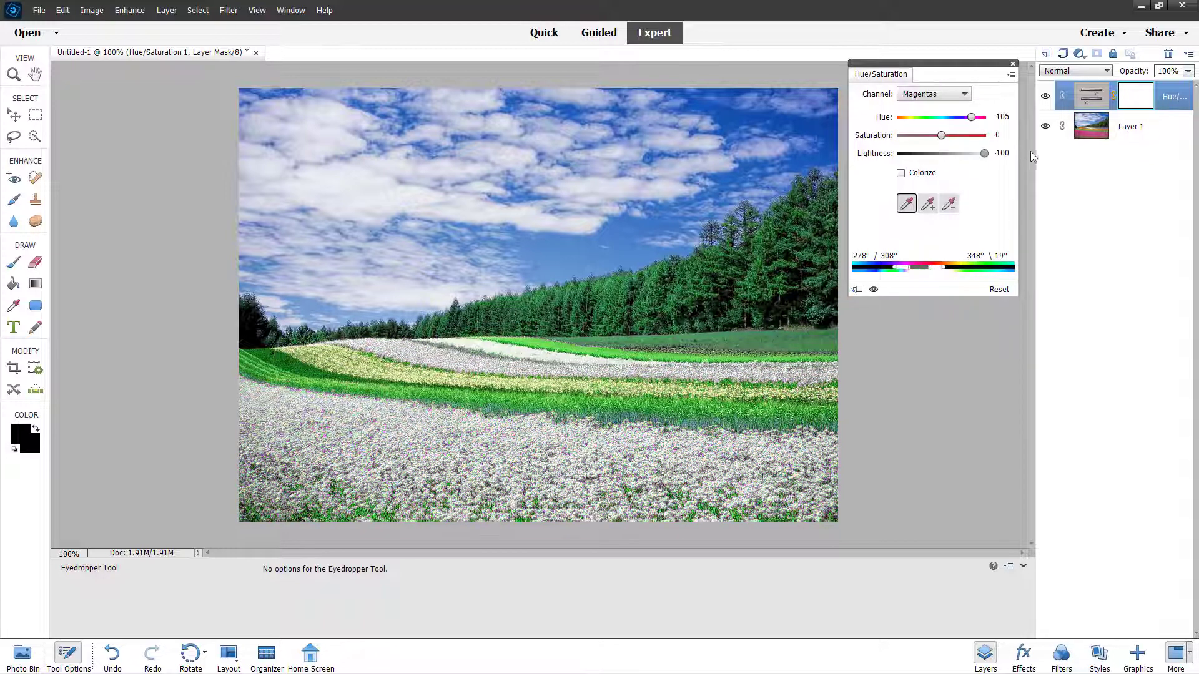
# - Try different lightness levels on the Reds channel, bringing it to -10
pyautogui.click(931, 98)
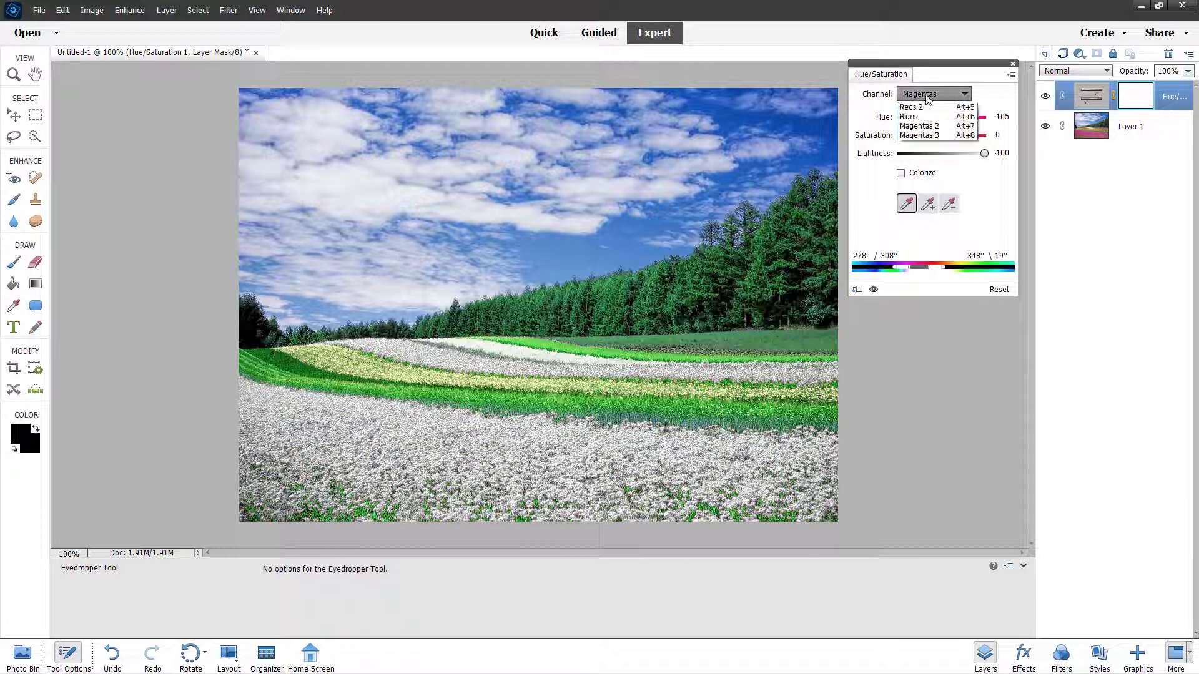
pyautogui.click(938, 136)
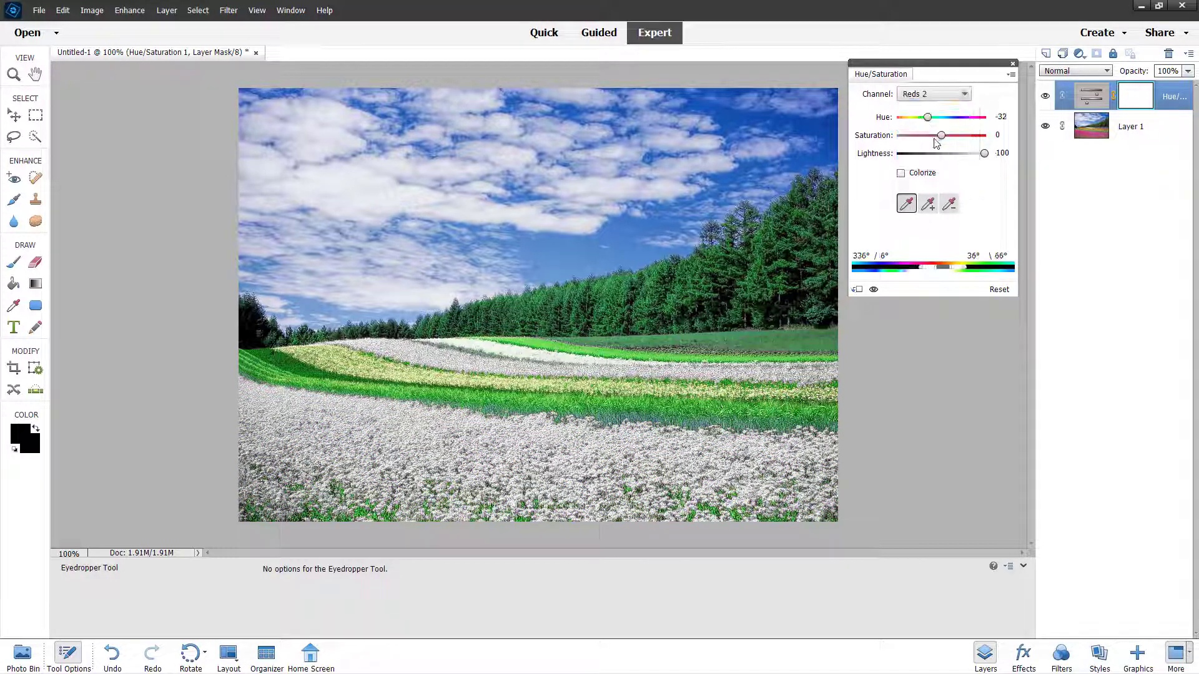
pyautogui.click(934, 94)
pyautogui.click(929, 127)
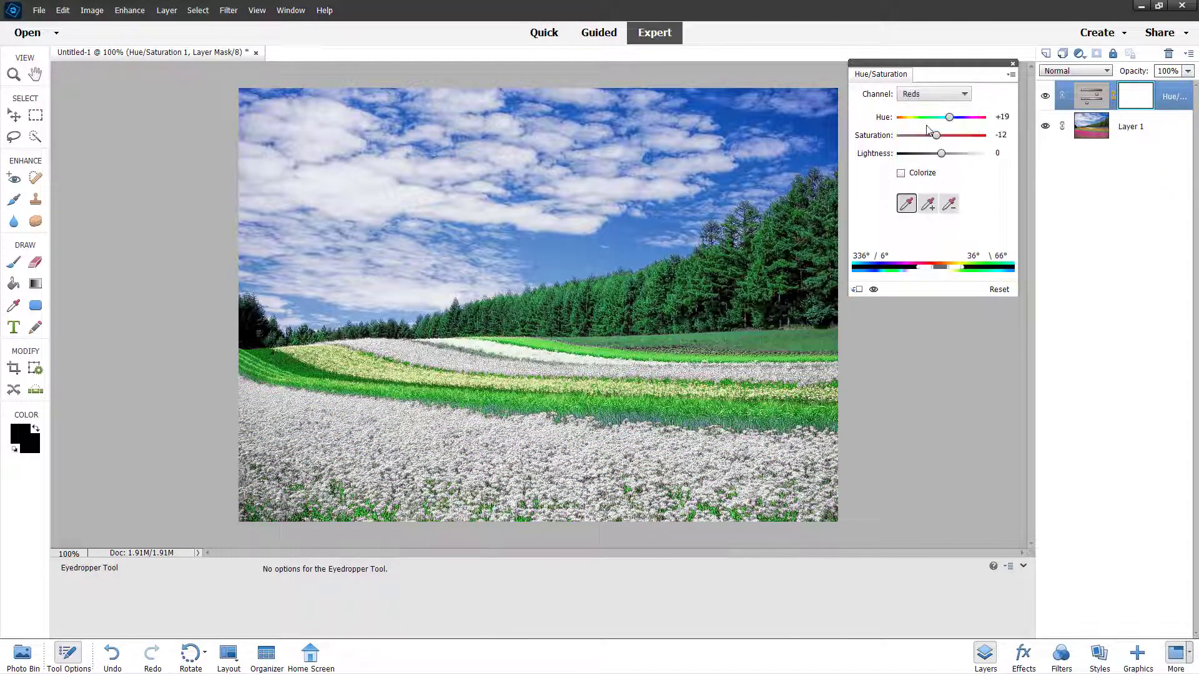
pyautogui.moveTo(945, 157); pyautogui.dragTo(984, 153)
pyautogui.moveTo(902, 154); pyautogui.dragTo(938, 164)
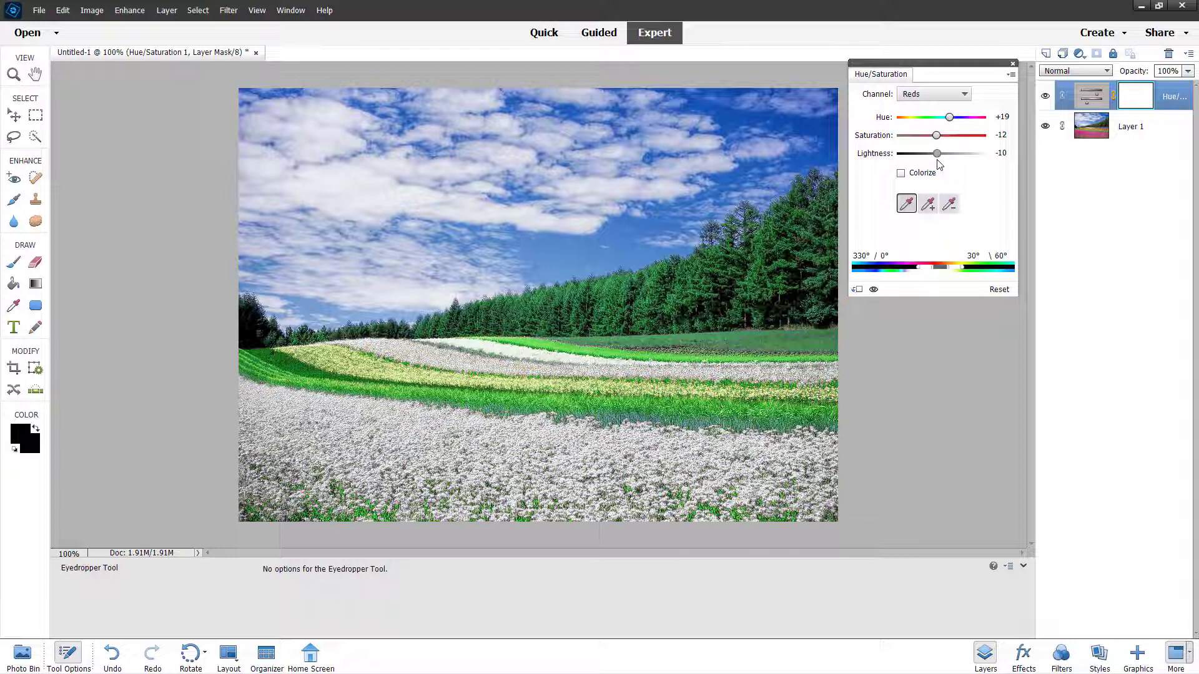